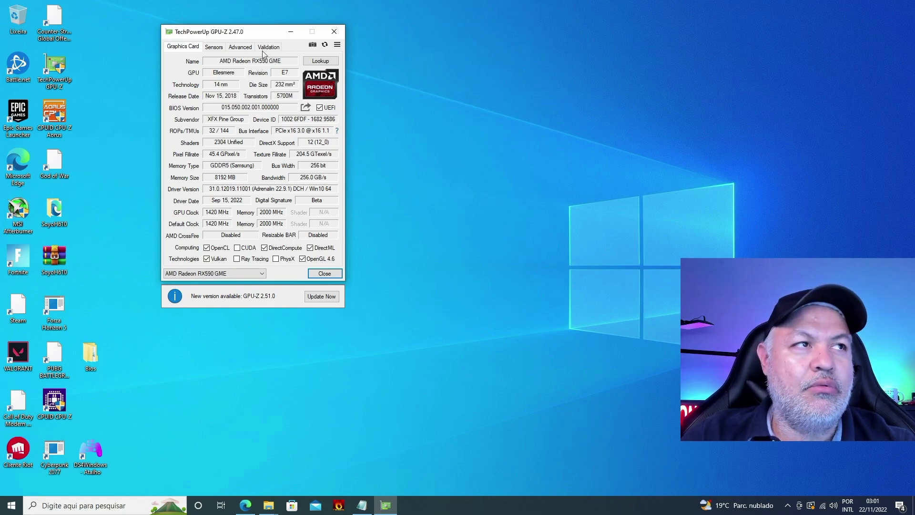
Step: Reposition the GPU-Z window on the desktop and review the graphics card's subvendor, shaders and GPU clock
drag(248, 33, 303, 38)
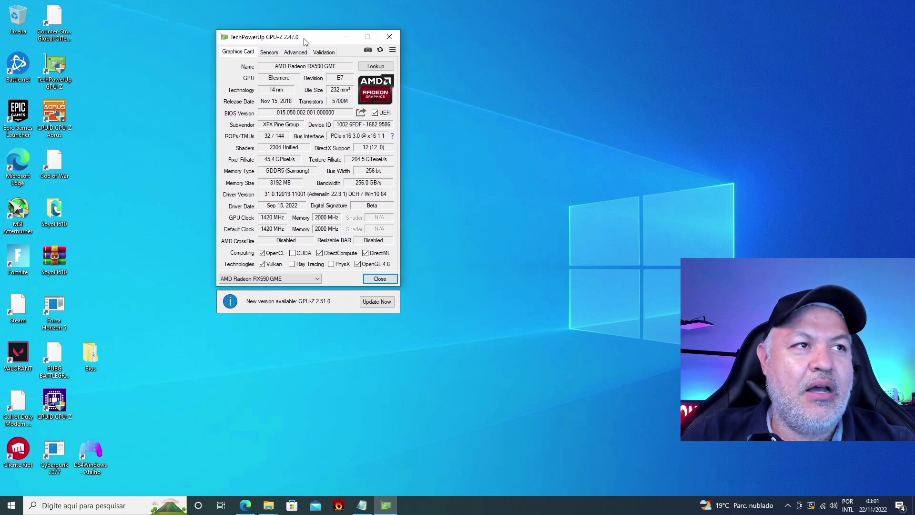
mouse_move(354, 126)
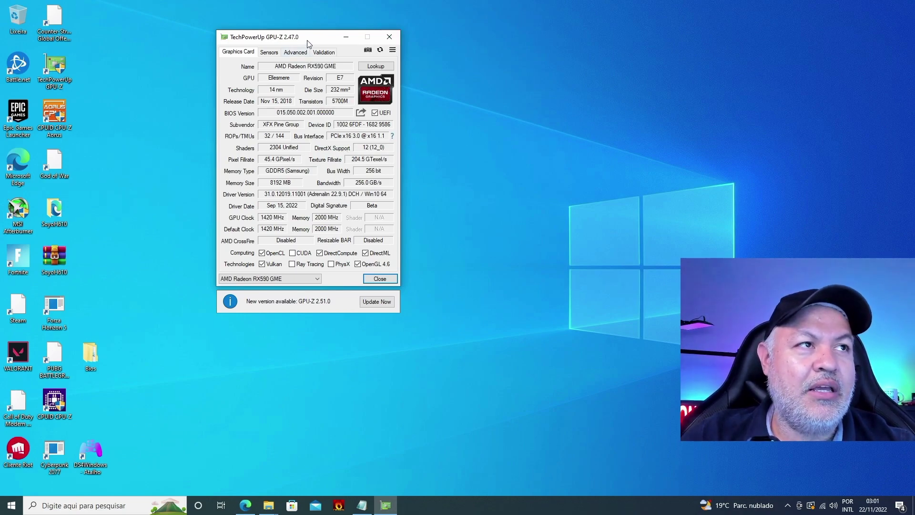
drag(307, 42, 206, 33)
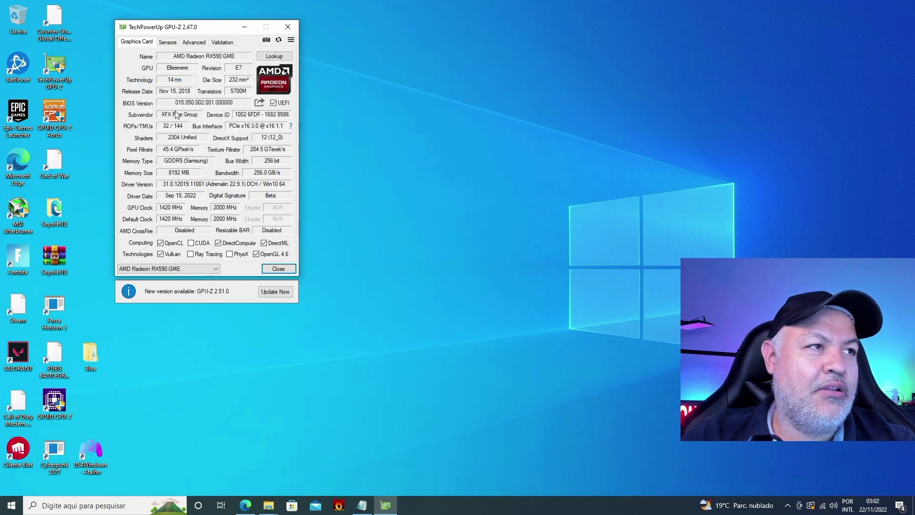
mouse_move(174, 117)
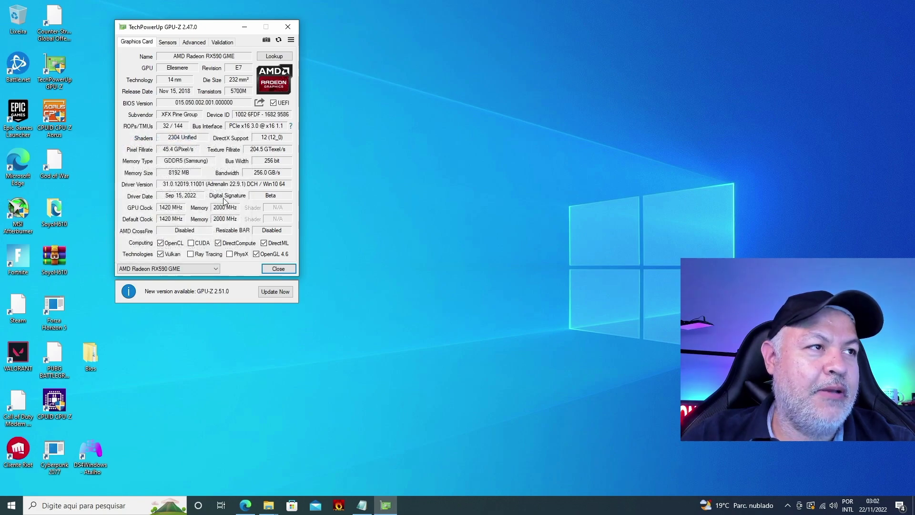
mouse_move(171, 141)
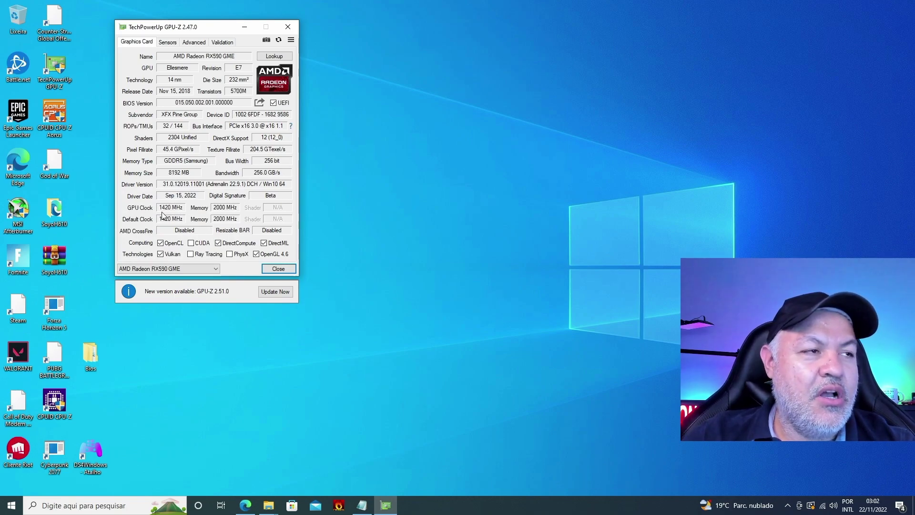
mouse_move(169, 212)
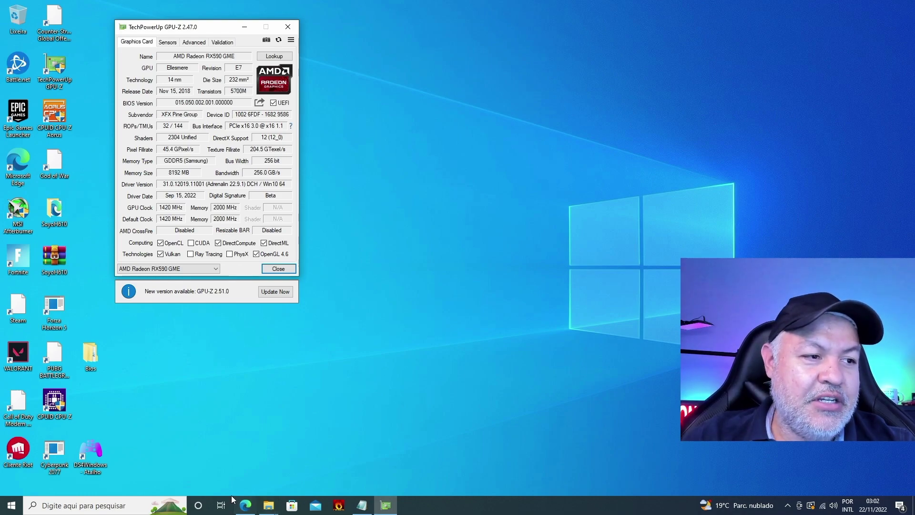
Step: Switch to Microsoft Edge and read the AMD Radeon RX 590 GME page's title and descriptive paragraph on TechPowerUp
click(245, 506)
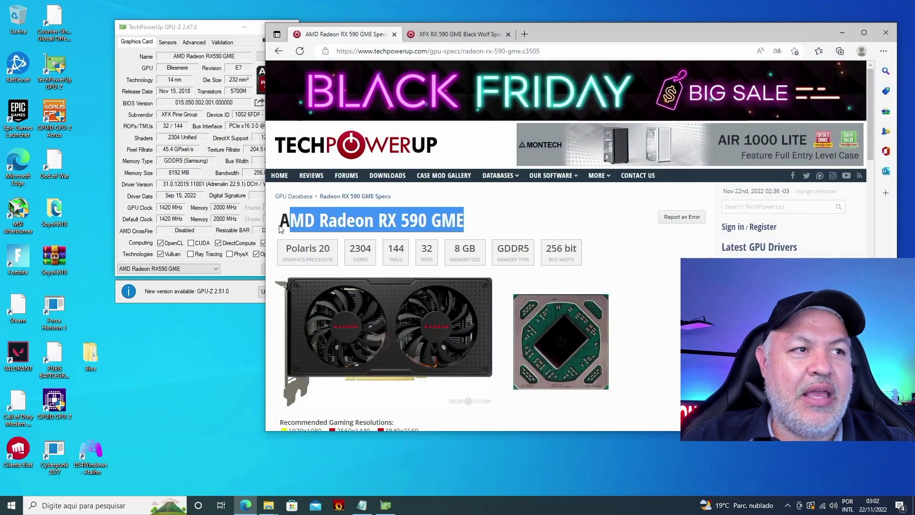
click(299, 218)
drag(284, 220, 483, 227)
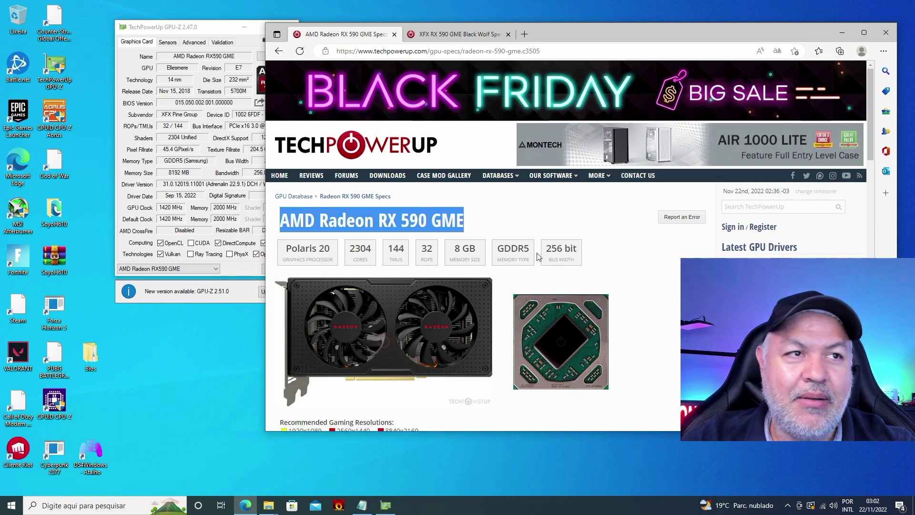
scroll(587, 235, down, 5)
scroll(586, 234, down, 1)
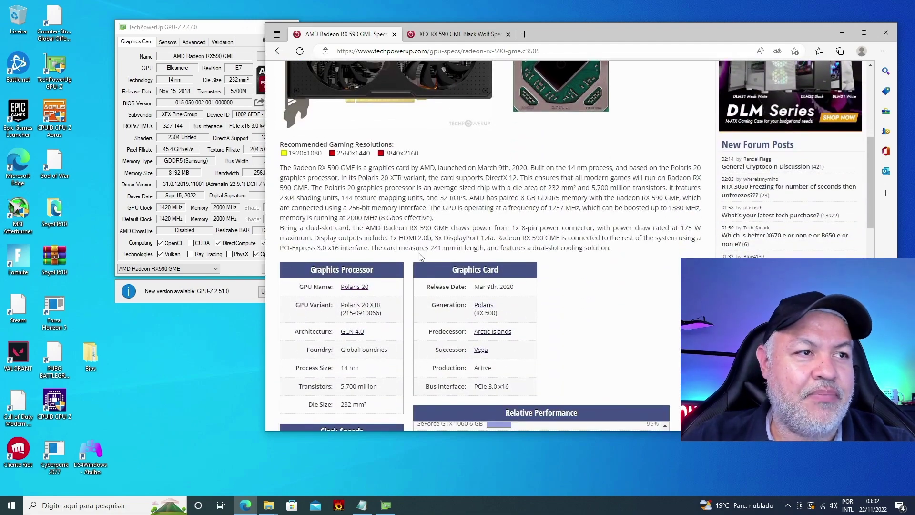
drag(300, 171, 528, 224)
click(529, 224)
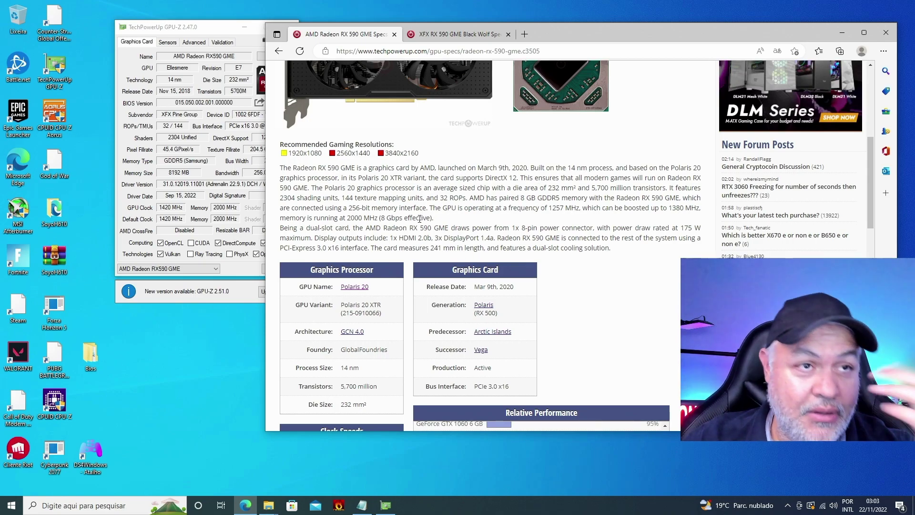
Step: Compare the Radeon RX 590 GME with neighbouring cards in the Relative Performance chart
scroll(488, 245, down, 1)
scroll(488, 245, down, 3)
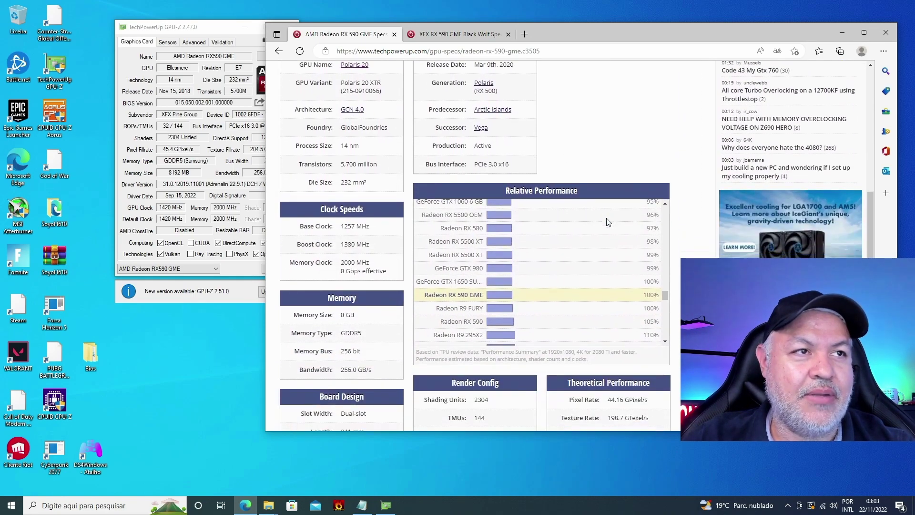
scroll(505, 245, up, 3)
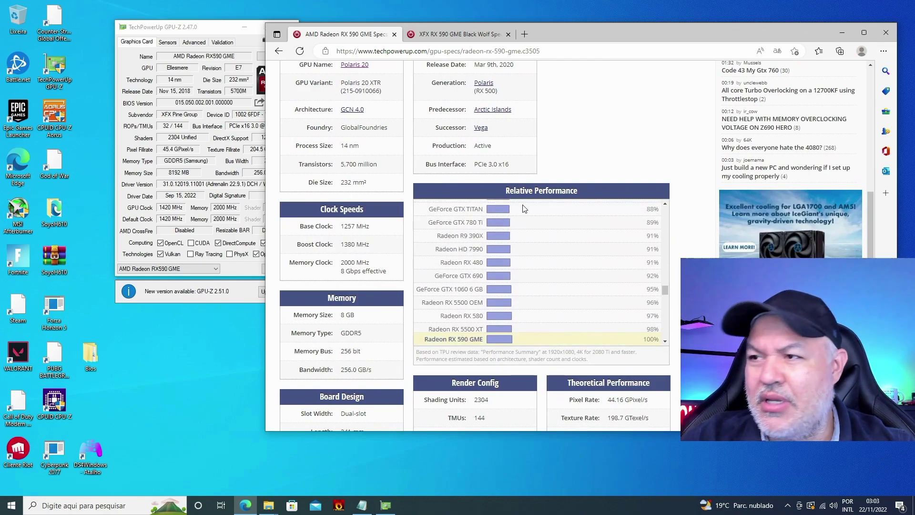
scroll(525, 210, down, 3)
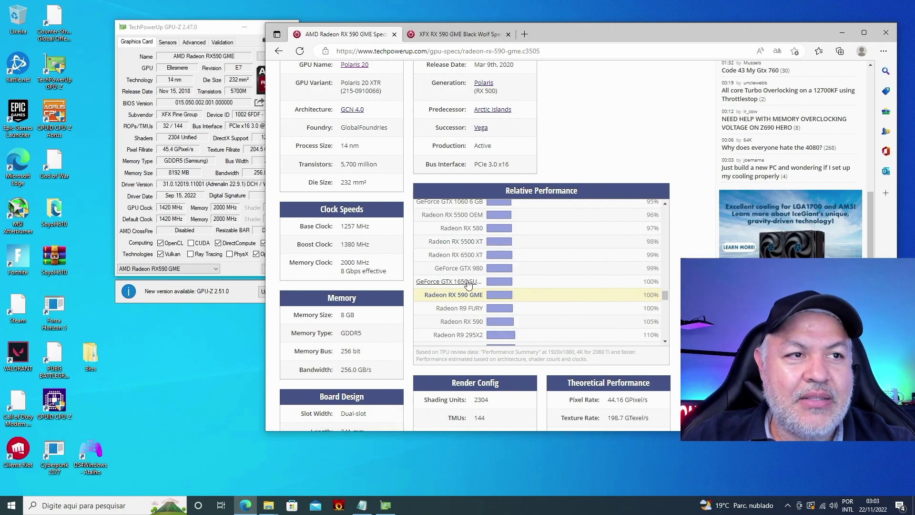
scroll(477, 297, down, 1)
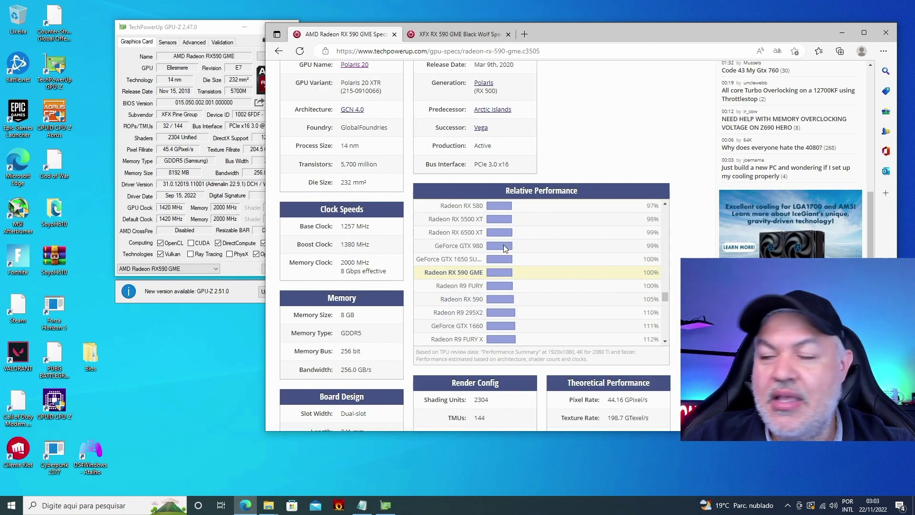
scroll(504, 245, up, 1)
scroll(503, 245, down, 5)
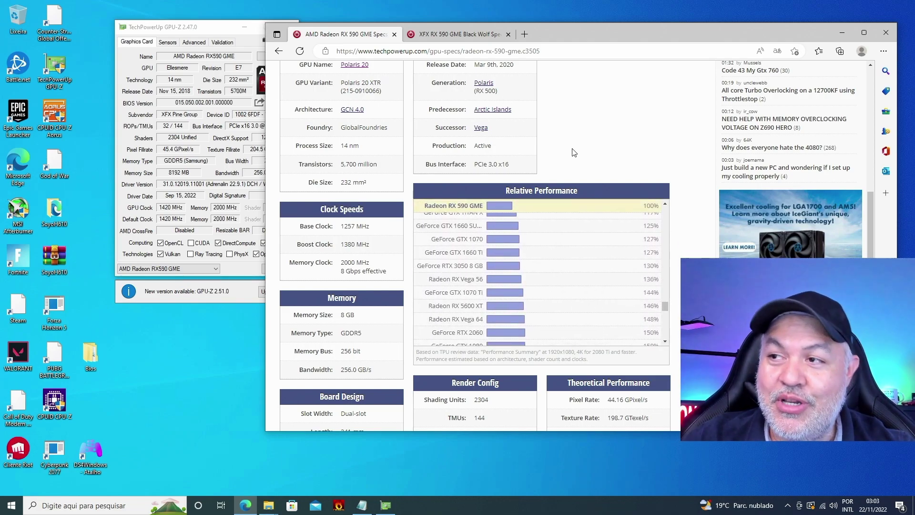
Step: Examine the RX 590 GME's Board Design section, highlighting its TDP, and read the Card Notes about its origin
scroll(527, 269, down, 8)
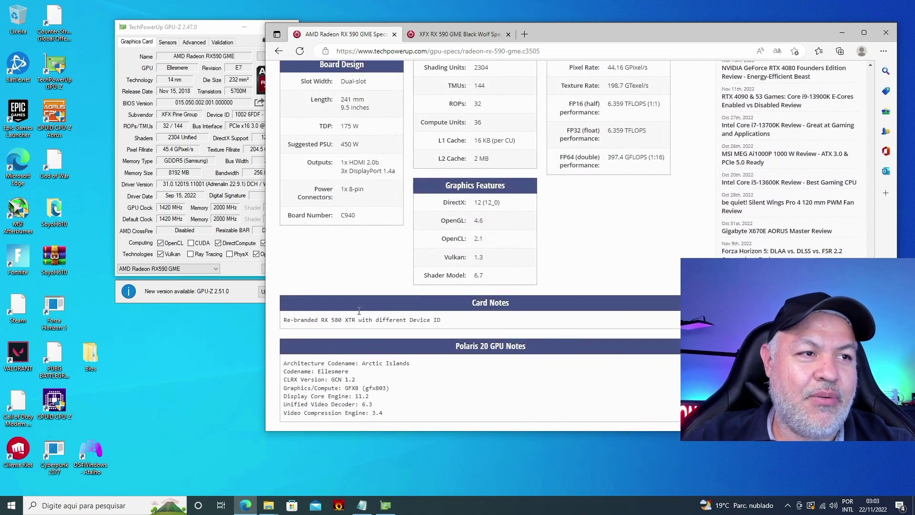
scroll(359, 311, up, 2)
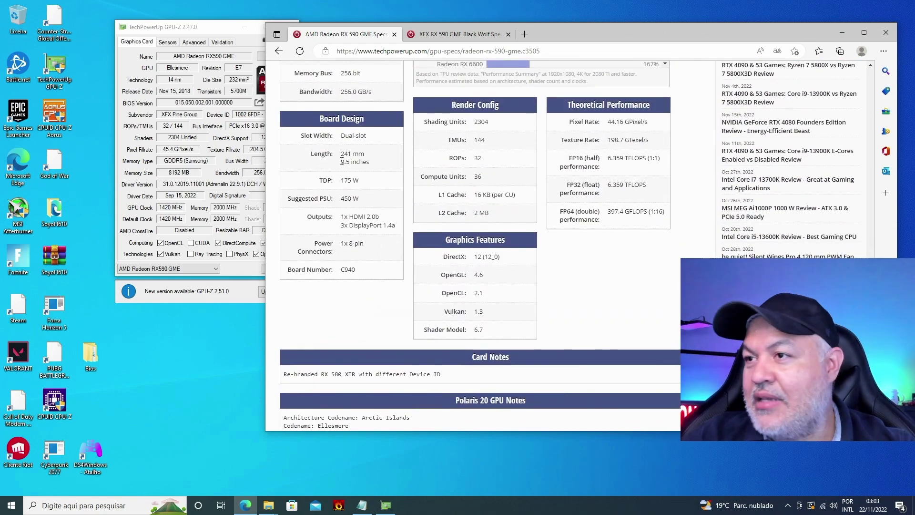
drag(342, 181, 359, 184)
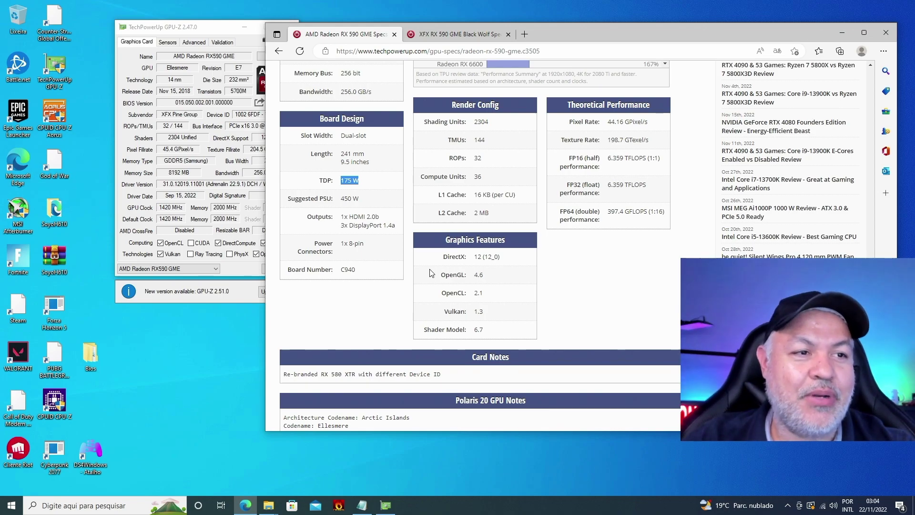
scroll(376, 300, down, 2)
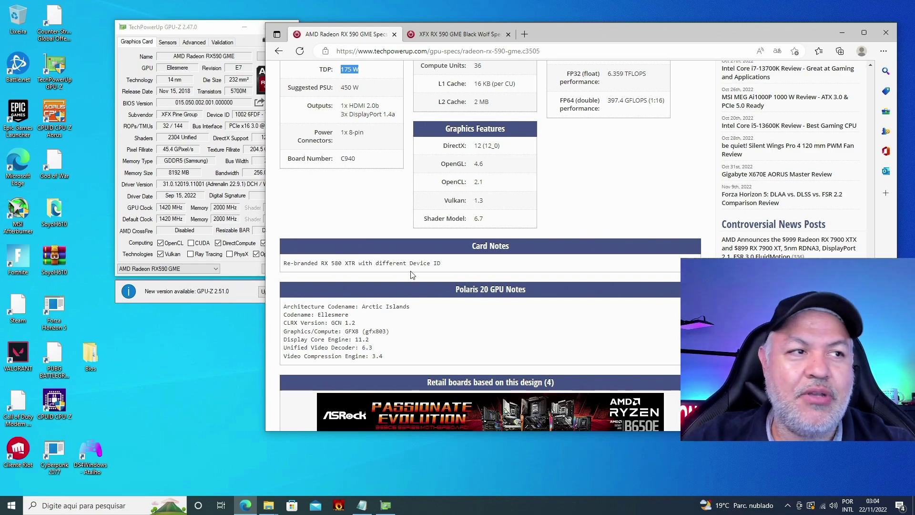
click(473, 246)
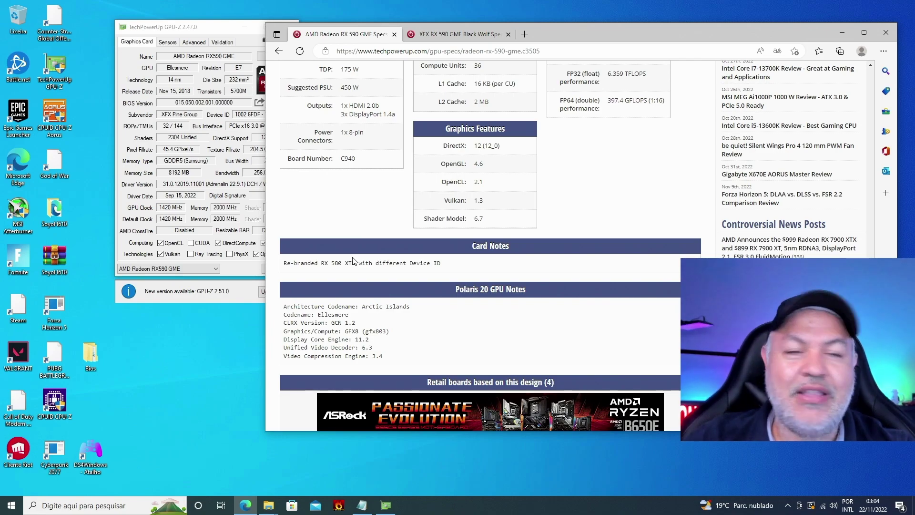
drag(435, 263, 409, 264)
click(369, 265)
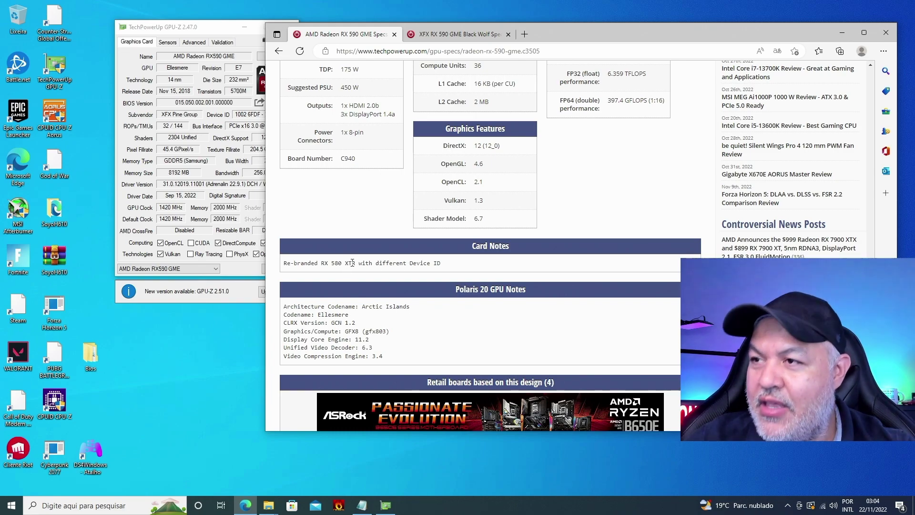
scroll(352, 263, up, 4)
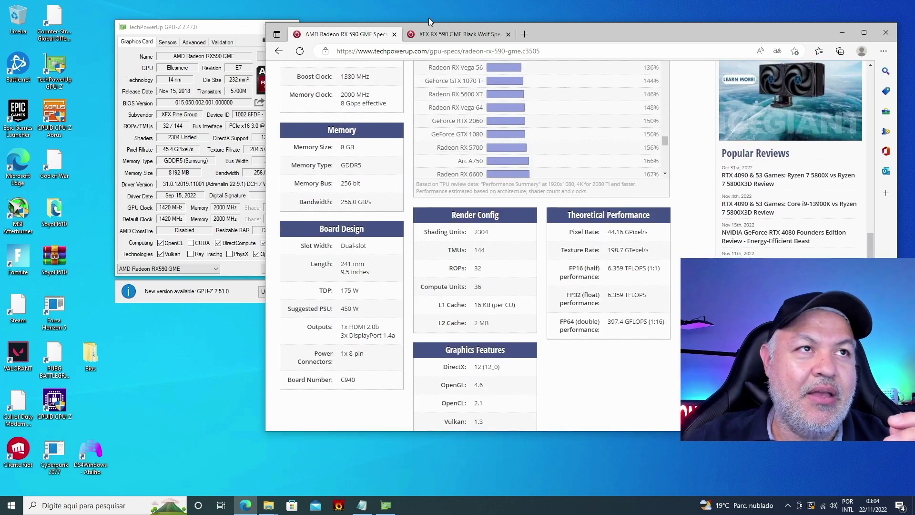
Step: Open the XFX RX 590 GME Black Wolf specs page and view its product photos
click(455, 34)
scroll(479, 235, down, 2)
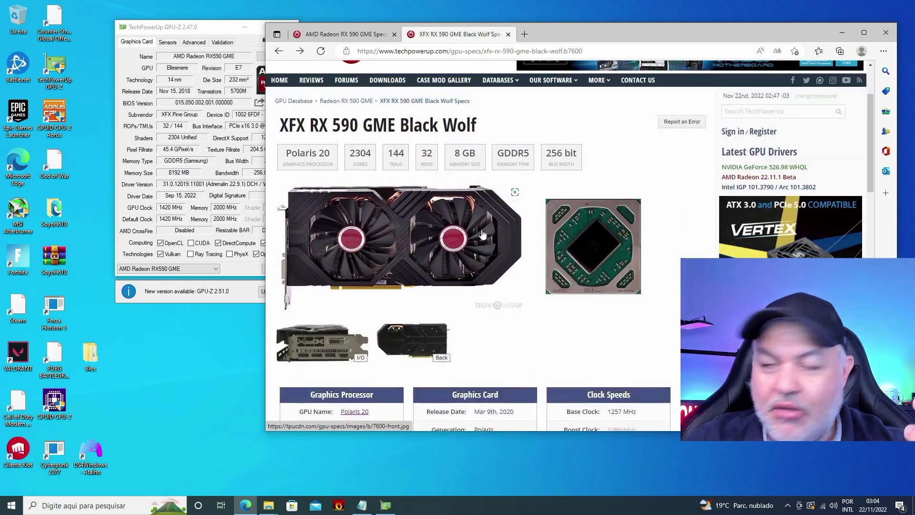
scroll(473, 236, up, 3)
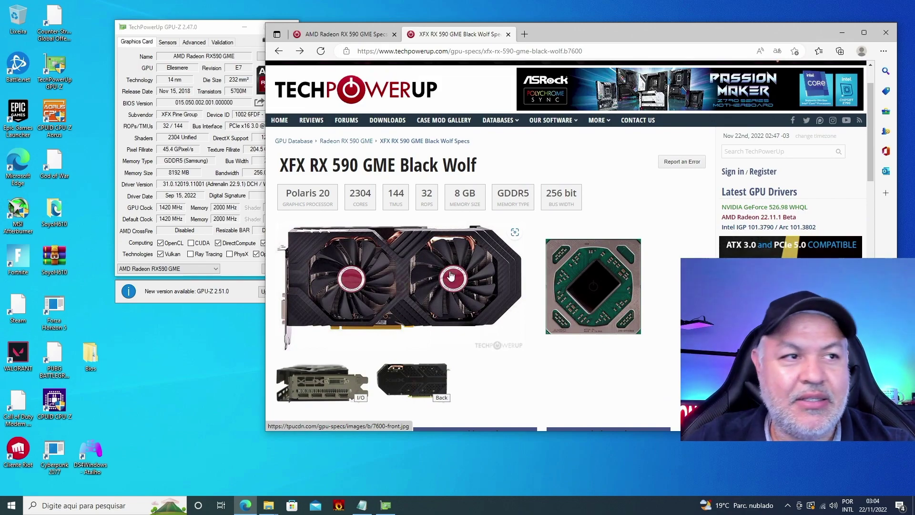
scroll(437, 275, down, 1)
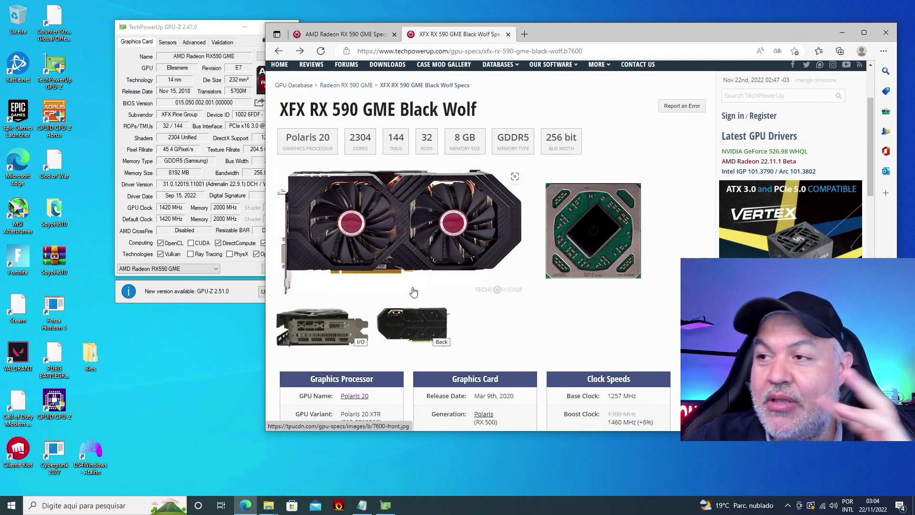
scroll(319, 270, down, 1)
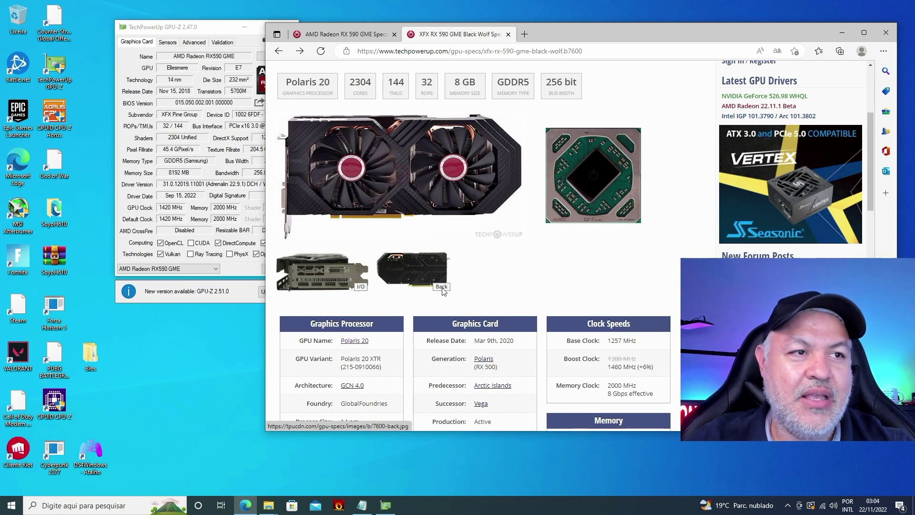
Step: Examine the Black Wolf's clock speeds, memory, render configuration, theoretical performance and board design specifications
scroll(531, 291, down, 3)
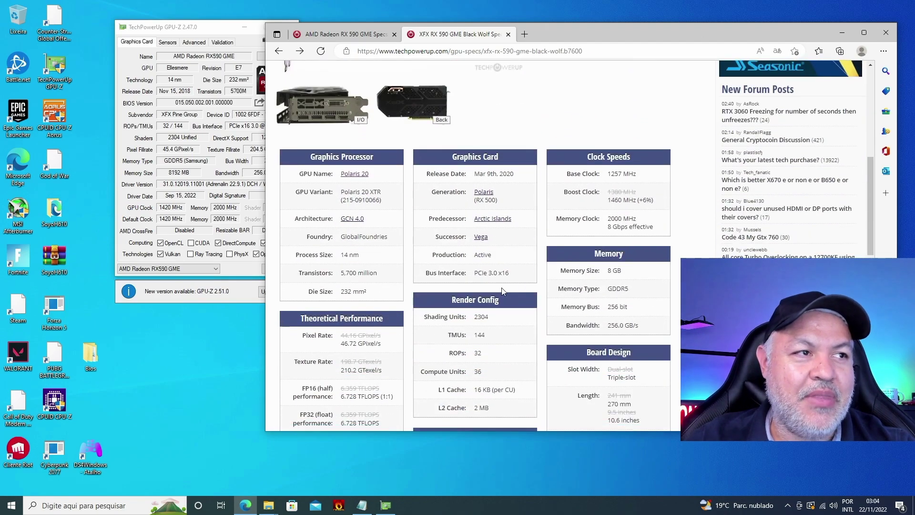
scroll(502, 291, down, 2)
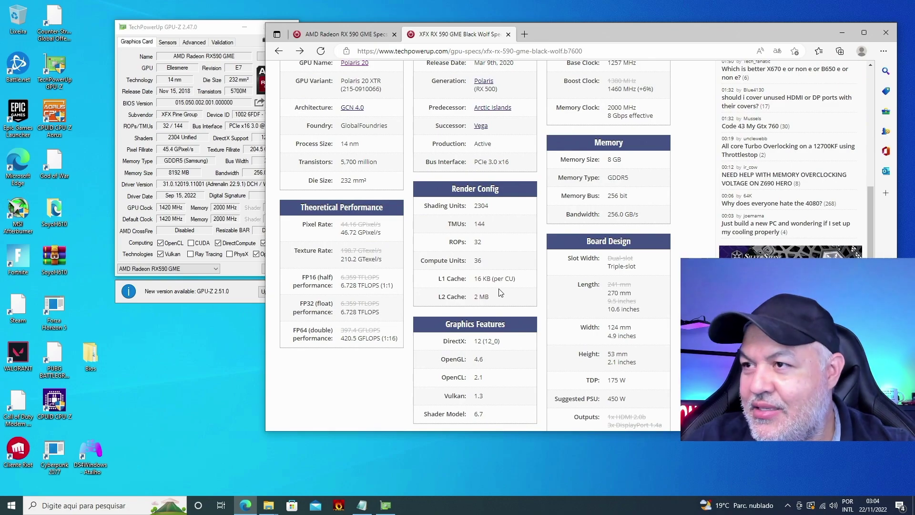
scroll(593, 284, down, 1)
scroll(594, 284, up, 2)
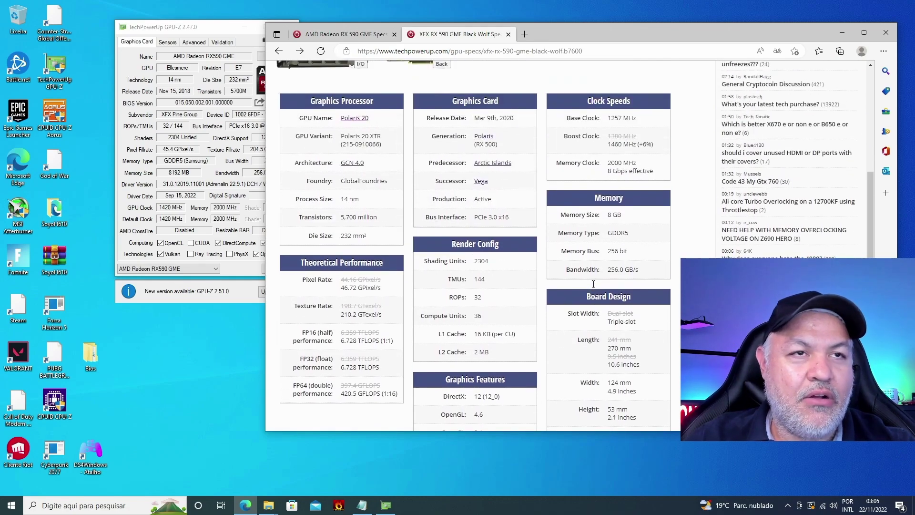
scroll(594, 286, up, 1)
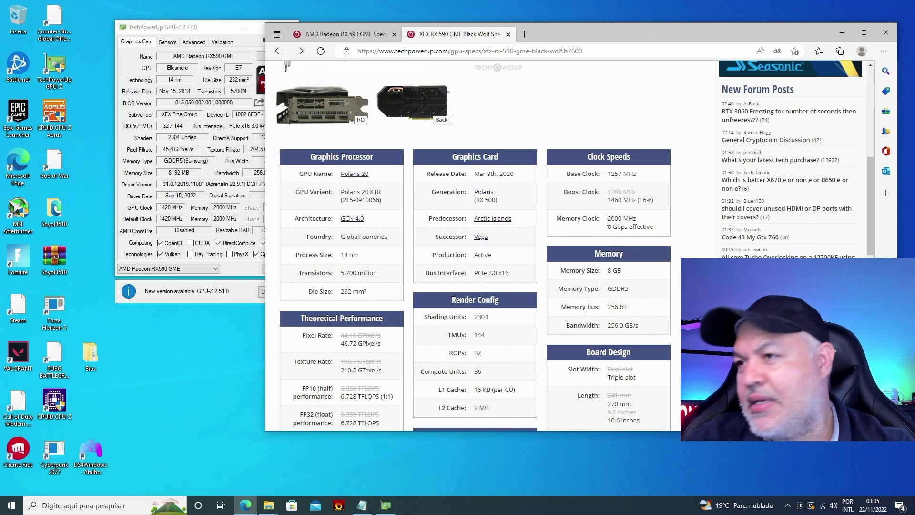
scroll(513, 288, down, 1)
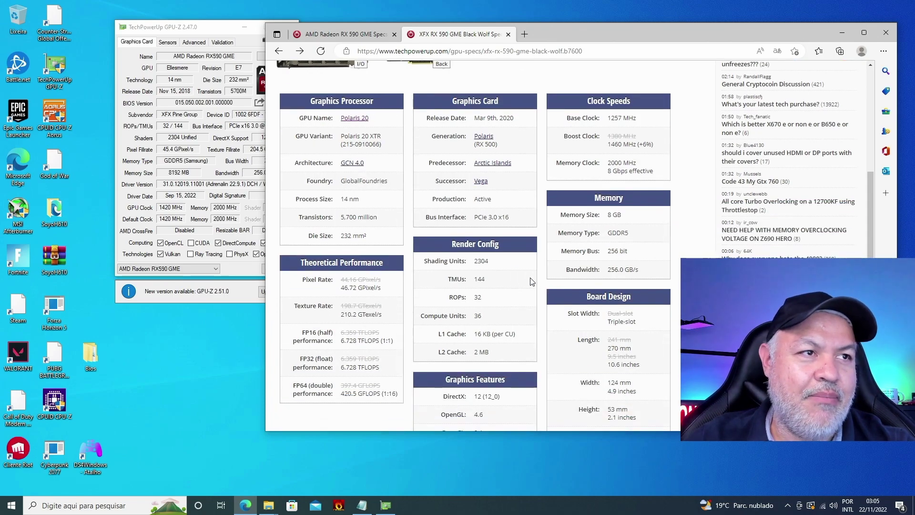
scroll(481, 286, down, 2)
scroll(389, 281, up, 2)
scroll(389, 282, down, 2)
scroll(665, 367, up, 4)
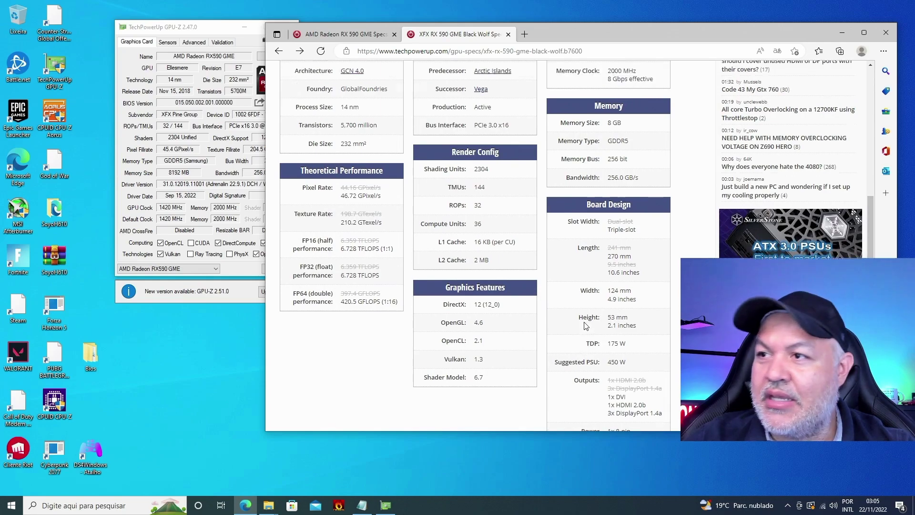
Step: Return to the Black Wolf page's heading and review its photos and Graphics Processor section
scroll(586, 326, up, 4)
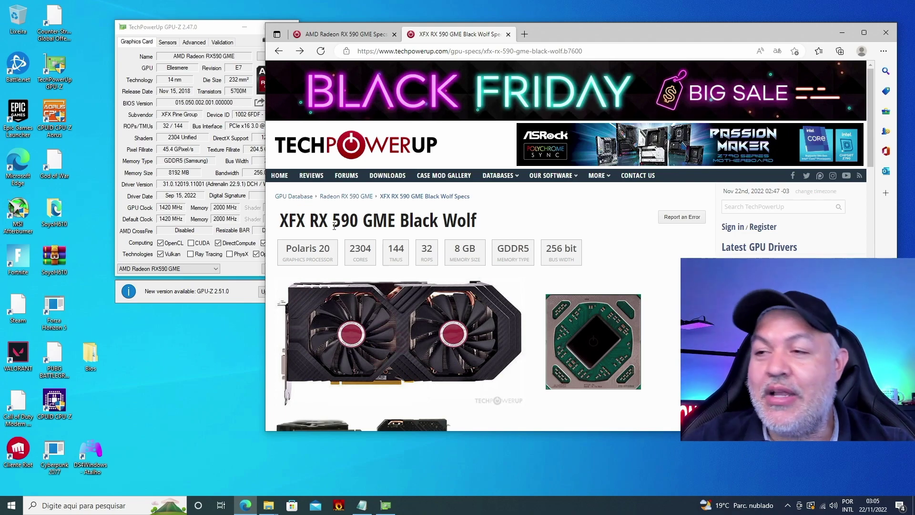
scroll(515, 255, down, 4)
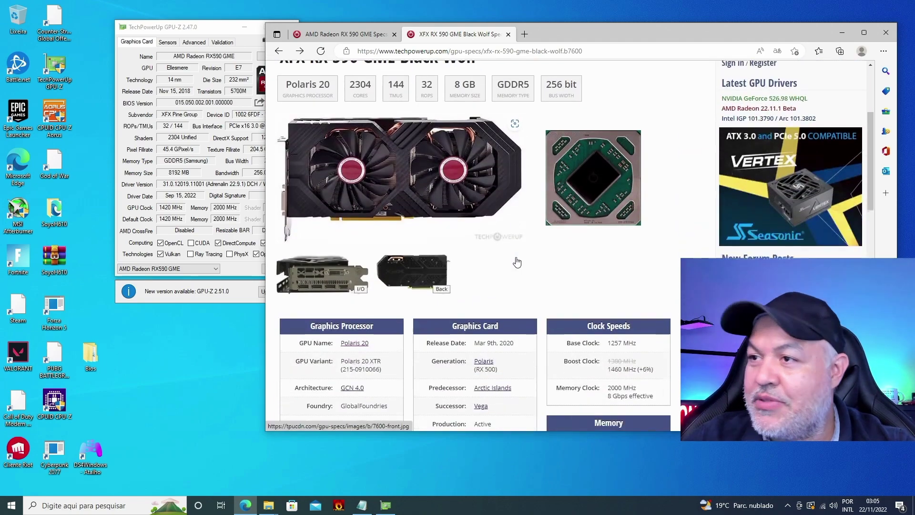
scroll(518, 261, down, 1)
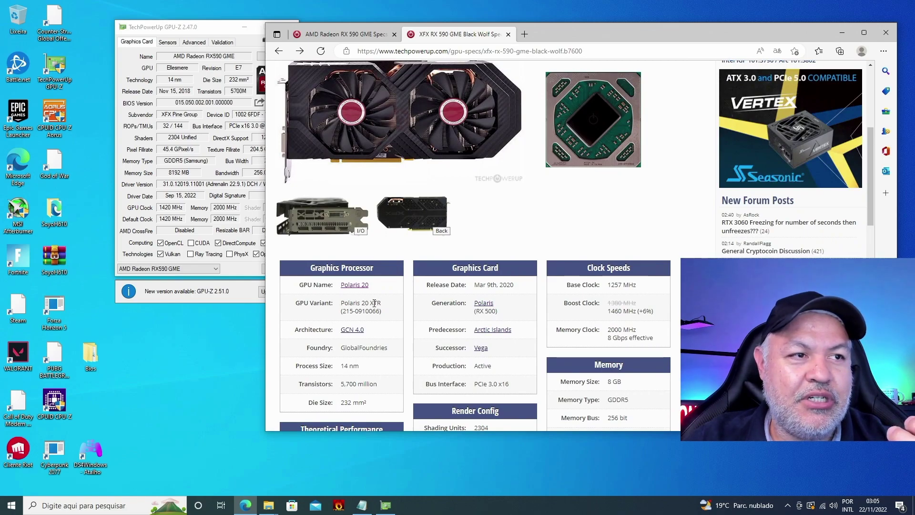
Step: Highlight the Black Wolf's GPU variant, and place the GIGABYTE AORUS RX 580 XTR specs page beside GPU-Z
drag(381, 302, 359, 302)
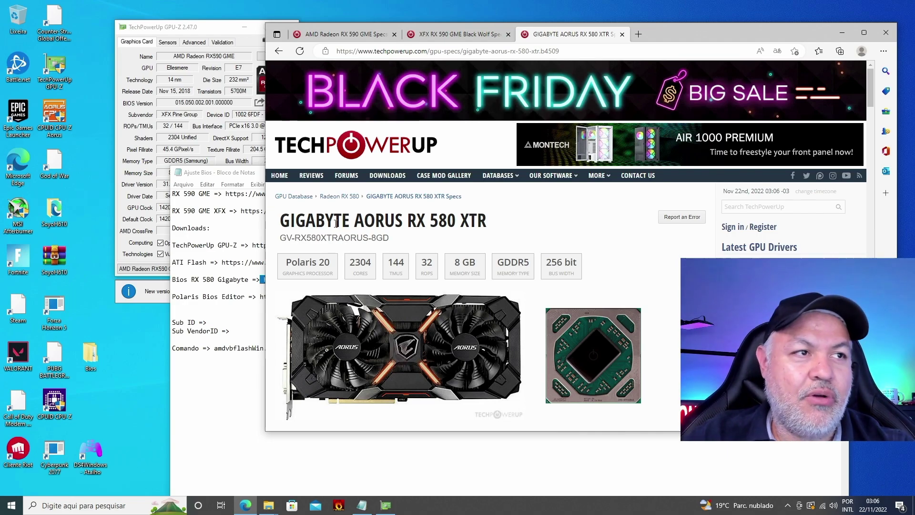
scroll(287, 237, down, 5)
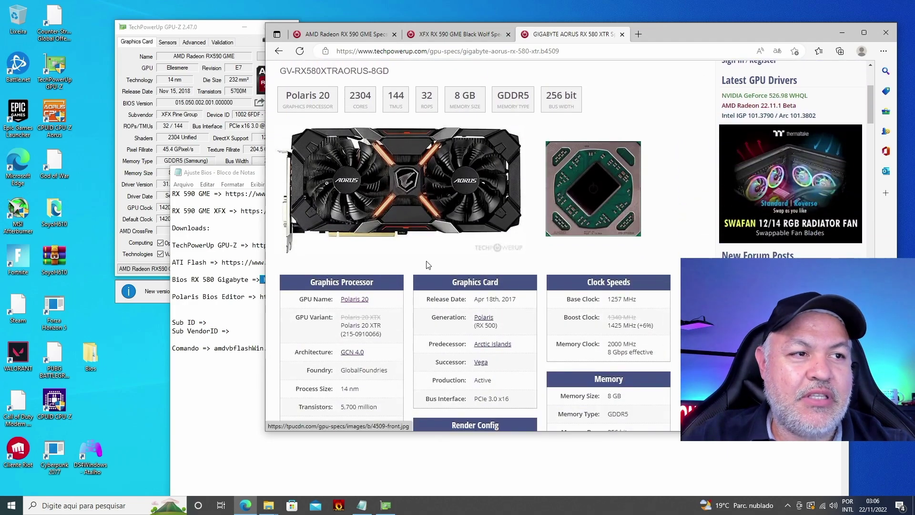
drag(681, 31, 730, 34)
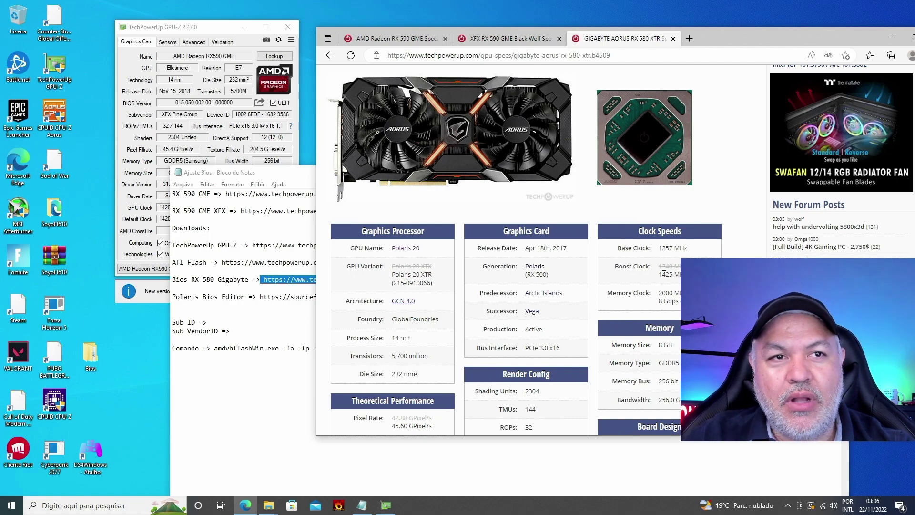
Step: Highlight the AORUS RX 580 XTR's boost clock and compare it with the GPU clock in GPU-Z
drag(663, 275, 676, 275)
click(657, 261)
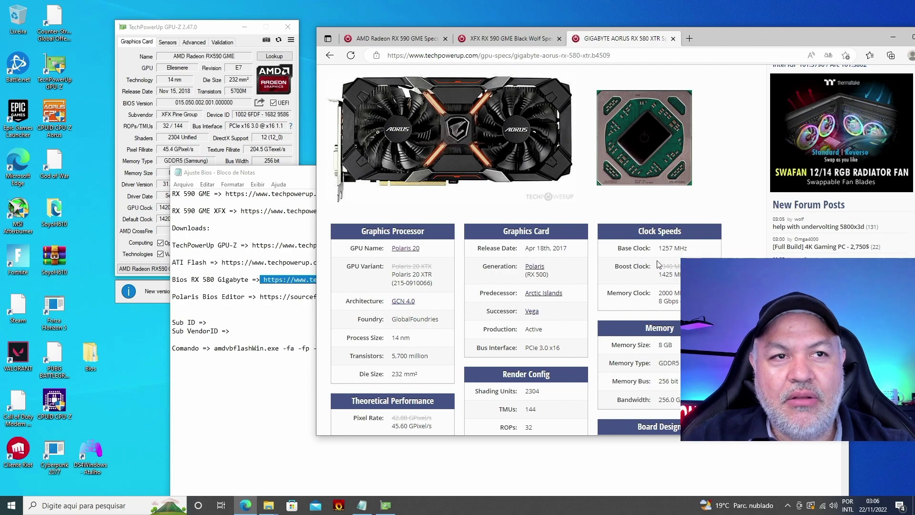
double_click(663, 275)
click(139, 219)
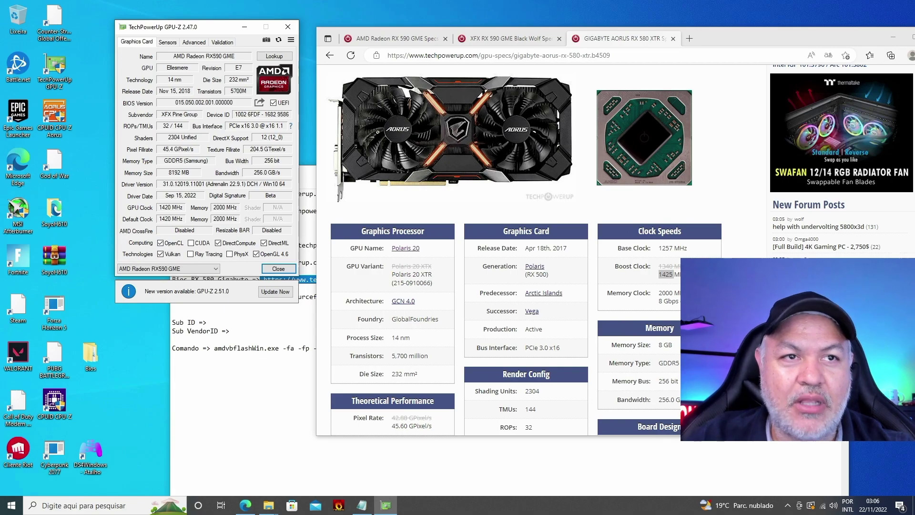
double_click(667, 273)
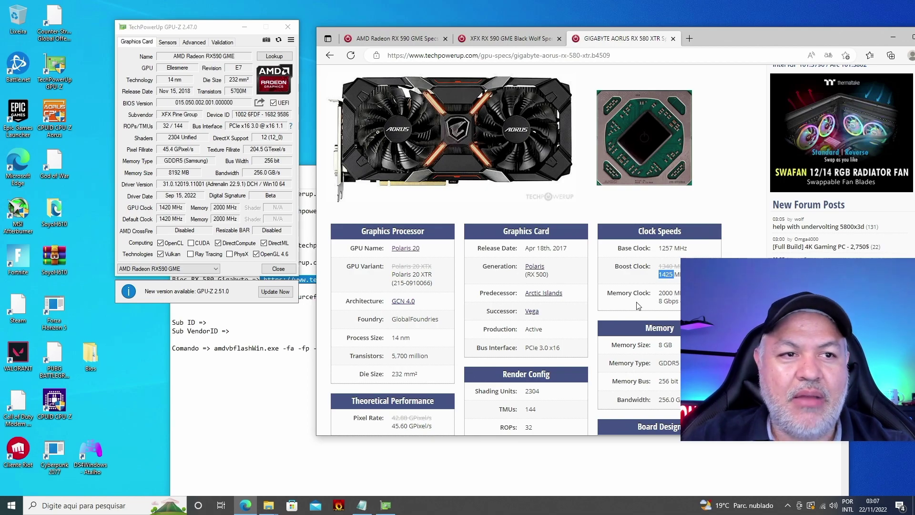
Step: Examine the AORUS card's Board Design section, highlighting its DisplayPort outputs and power connectors
scroll(639, 305, down, 2)
scroll(619, 347, down, 1)
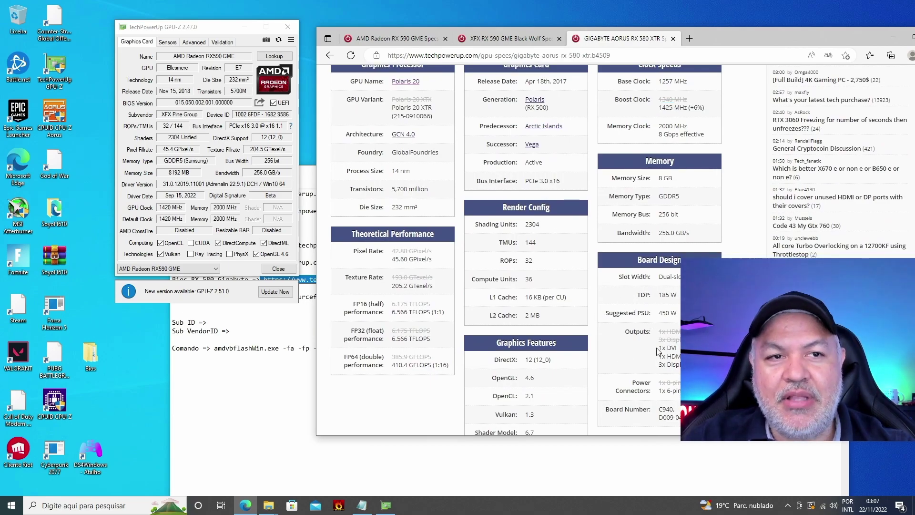
drag(645, 359, 681, 365)
scroll(626, 349, down, 1)
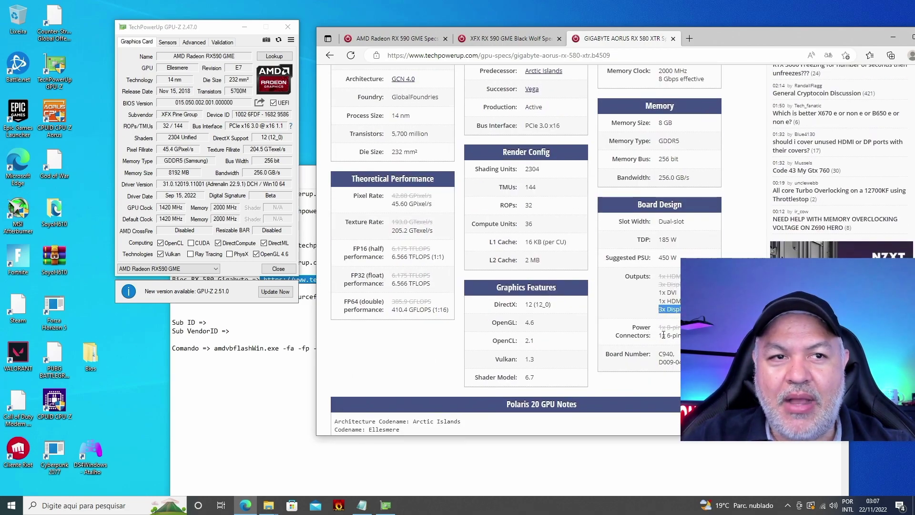
drag(662, 337, 679, 340)
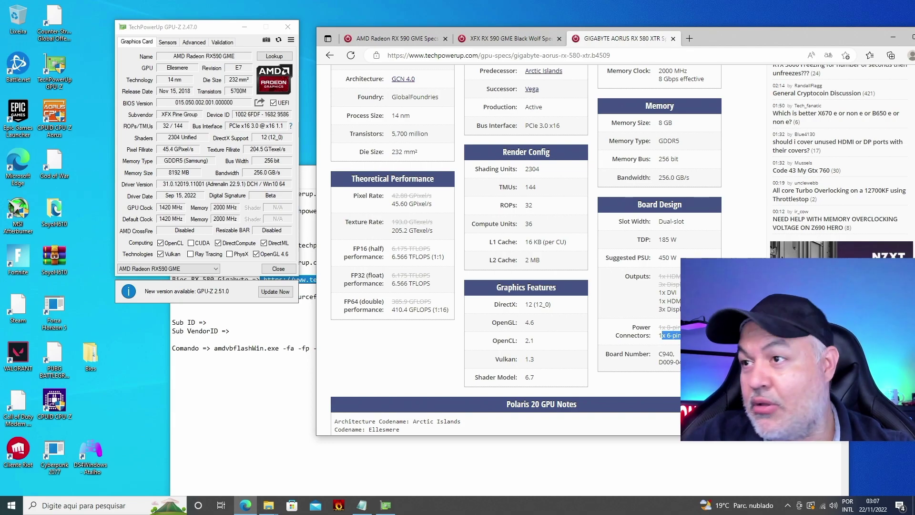
Step: Return to the AORUS card's Graphics Processor section and highlight the Polaris 20 XTR GPU variant
scroll(618, 340, up, 6)
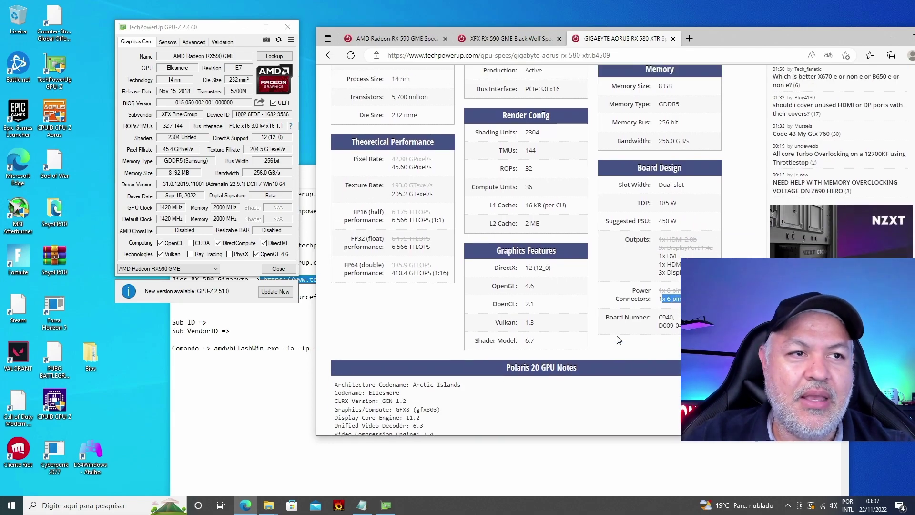
scroll(618, 340, up, 5)
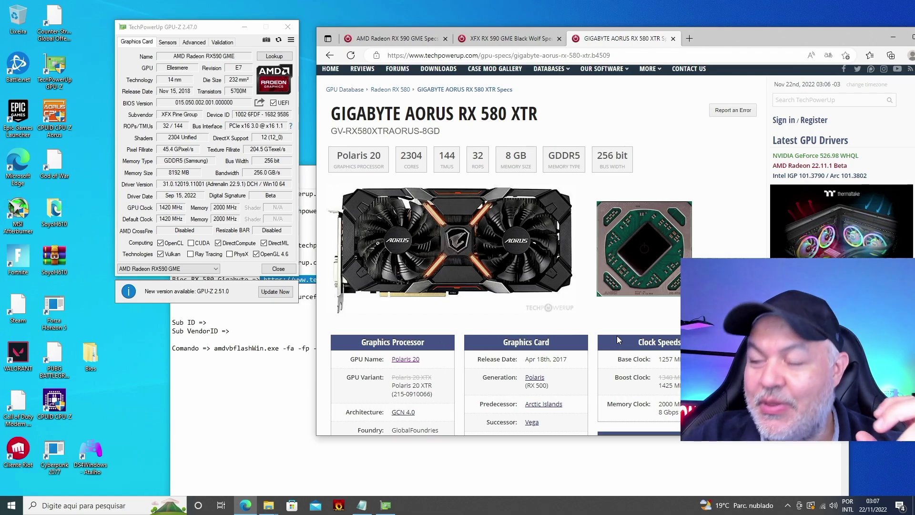
scroll(652, 323, down, 1)
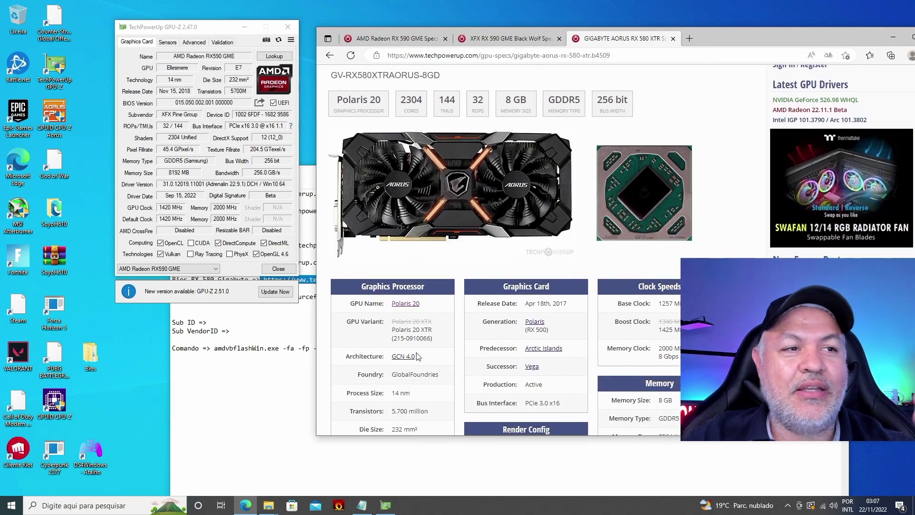
drag(393, 333, 426, 330)
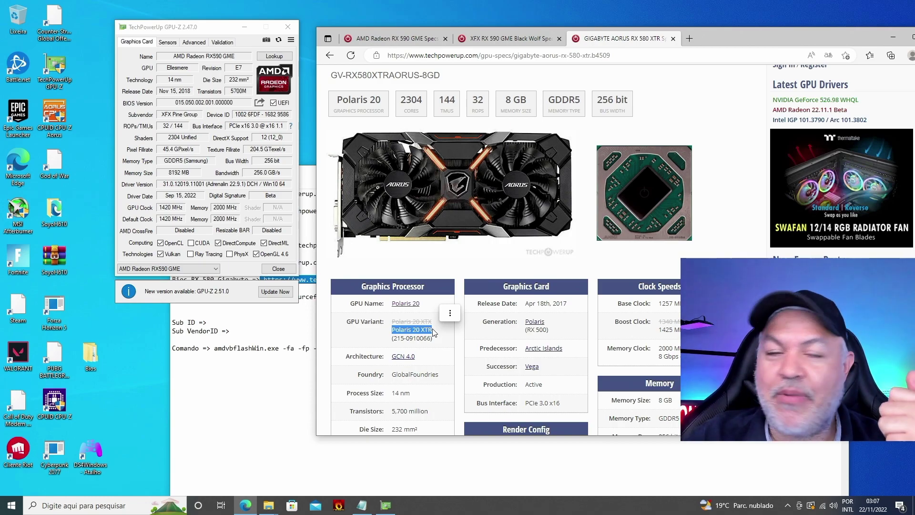
scroll(540, 343, down, 1)
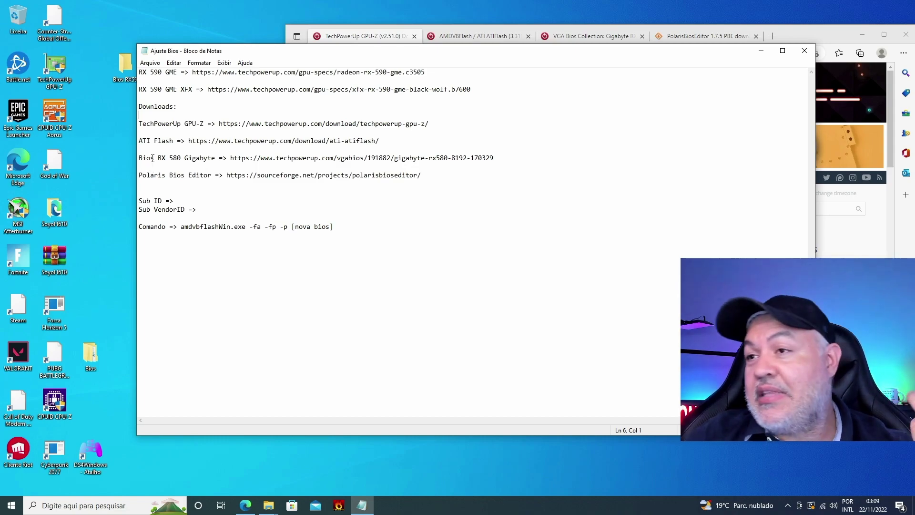
Step: Review the download links in the Ajuste Bios notes, highlighting the Gigabyte BIOS address and the full list of four
drag(513, 158, 234, 161)
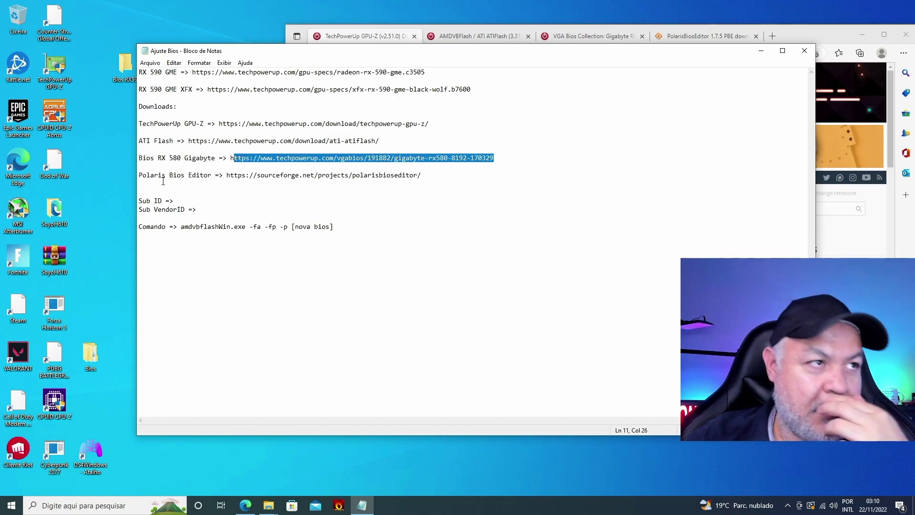
click(158, 177)
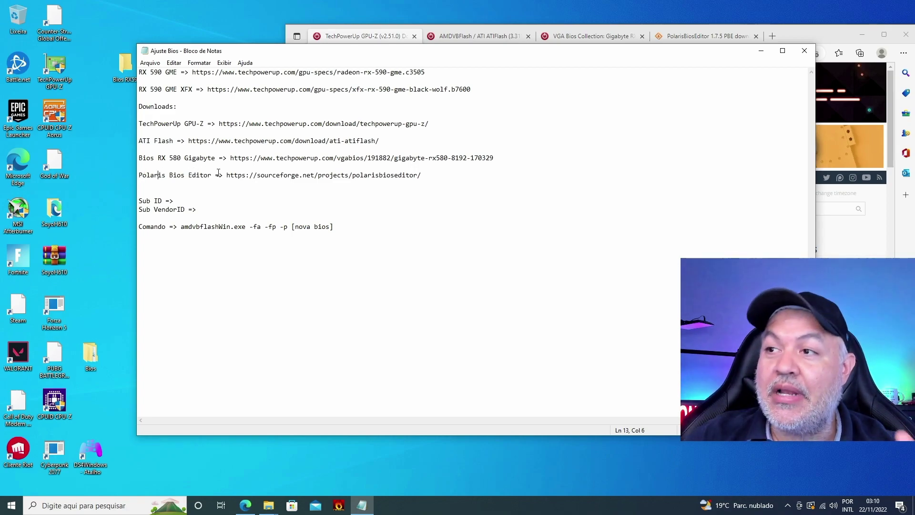
drag(465, 178, 94, 114)
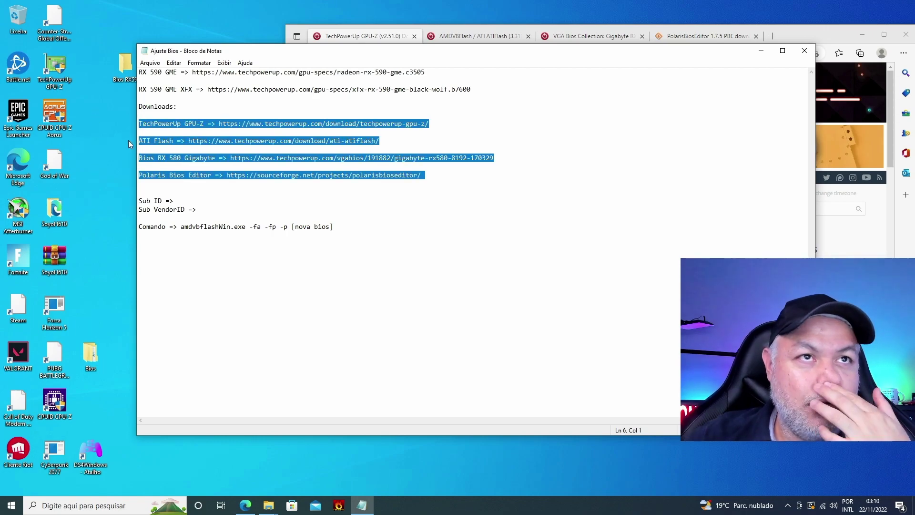
Step: Download the standard version of TechPowerUp GPU-Z v2.51.0 from the TechPowerUp US-5 server
click(364, 41)
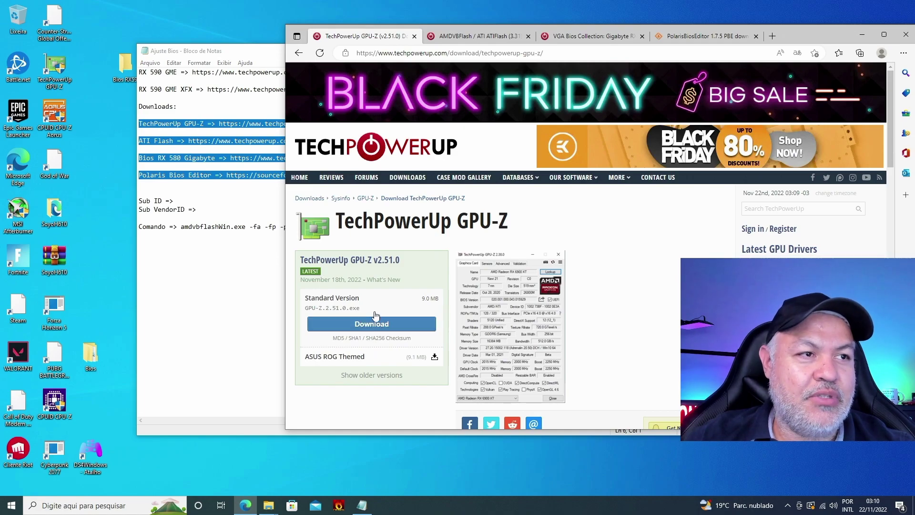
click(384, 327)
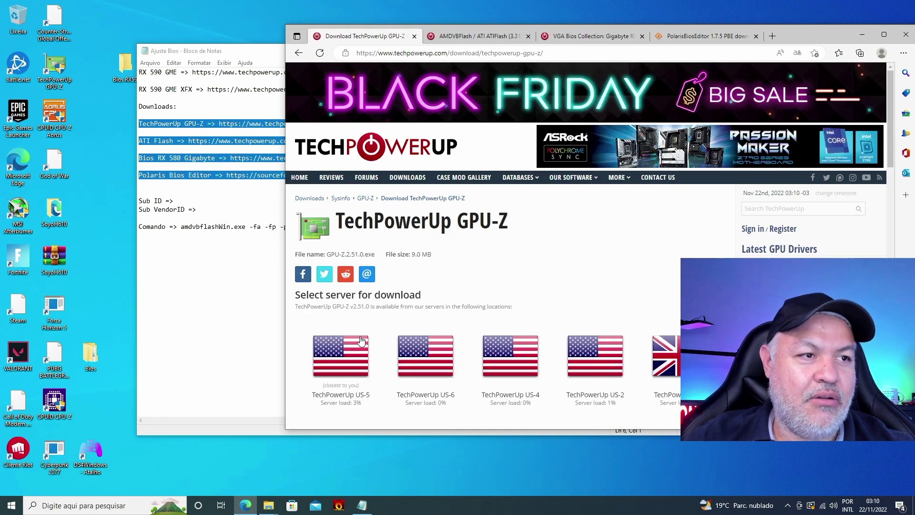
click(343, 354)
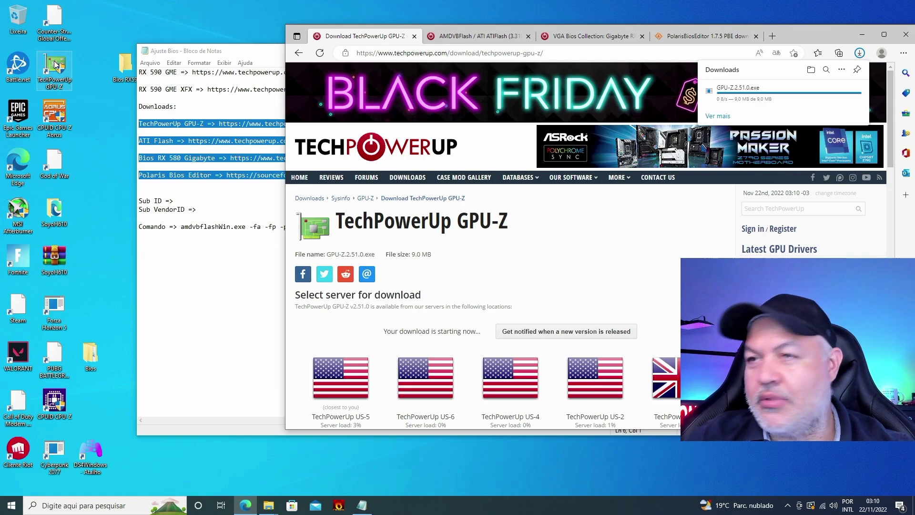
Step: Download the Windows build of AMDVBFlash / ATI ATIFlash 3.31 from the TechPowerUp US-5 server
click(442, 44)
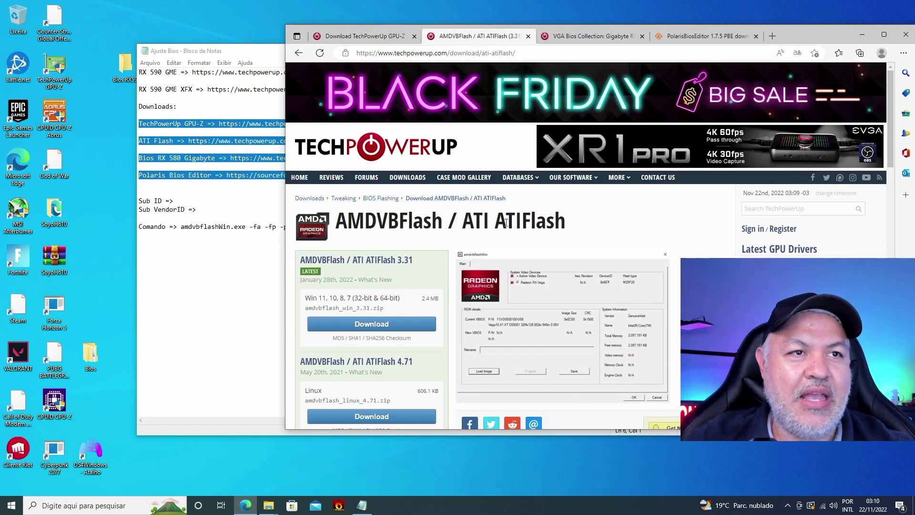
scroll(499, 223, down, 3)
scroll(404, 282, up, 3)
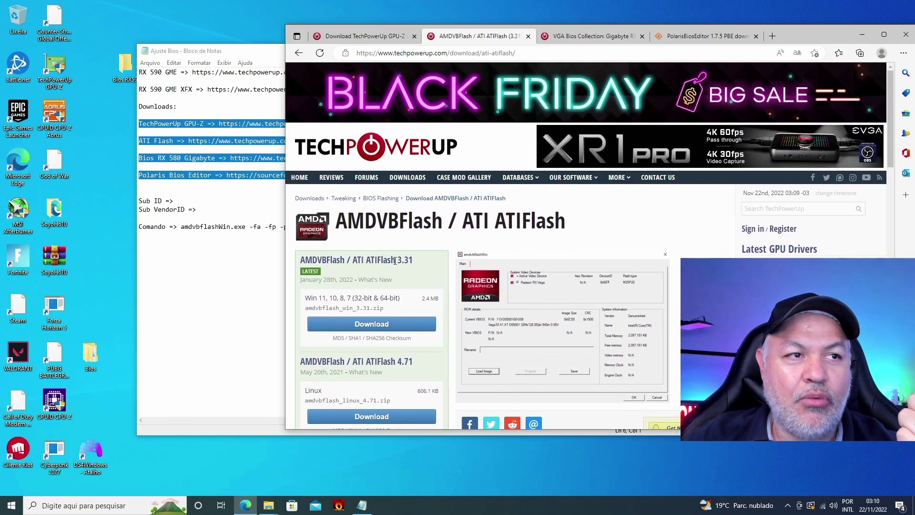
click(386, 326)
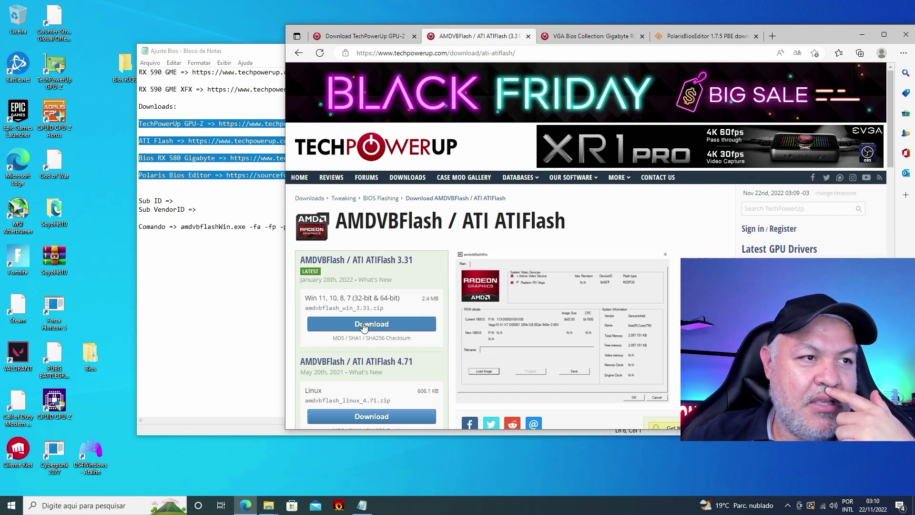
click(364, 355)
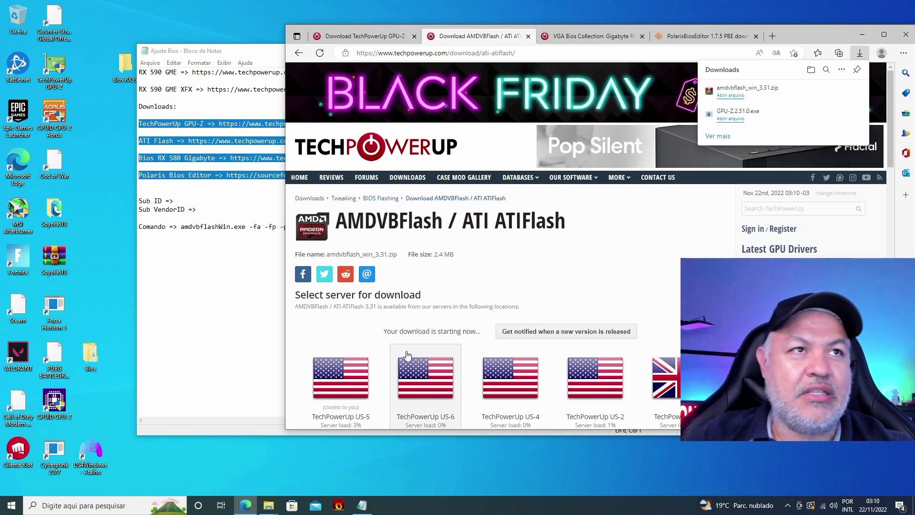
Step: Review the Gigabyte RX 580 8 GB BIOS (Aorus XTR) page and download its ROM file
click(604, 38)
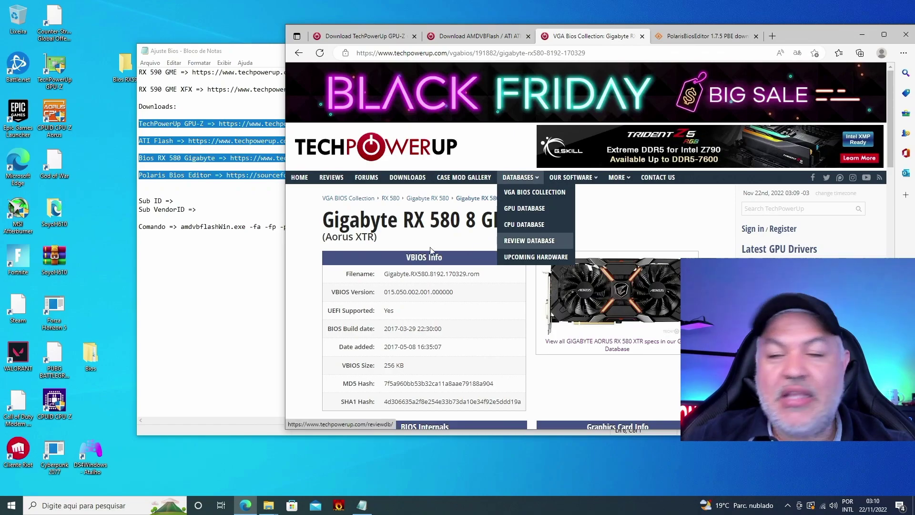
scroll(346, 254, down, 1)
scroll(347, 255, down, 1)
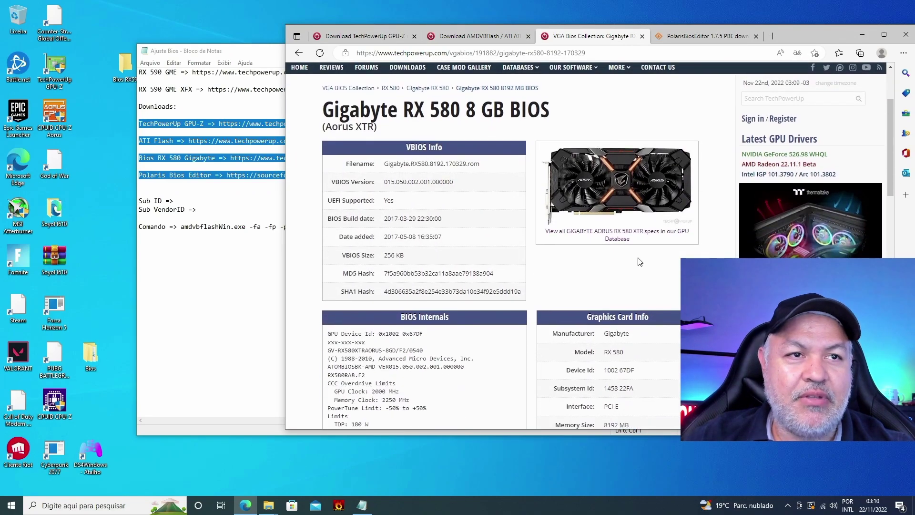
scroll(379, 178, down, 7)
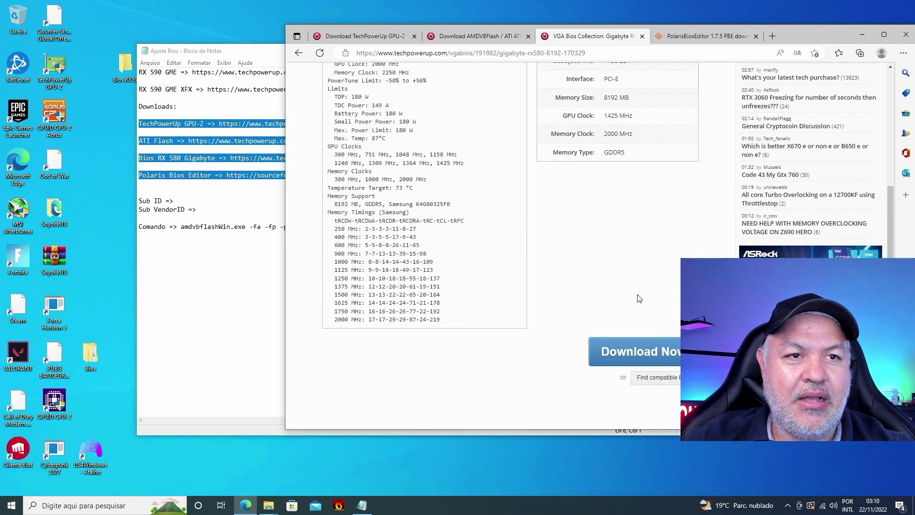
click(631, 303)
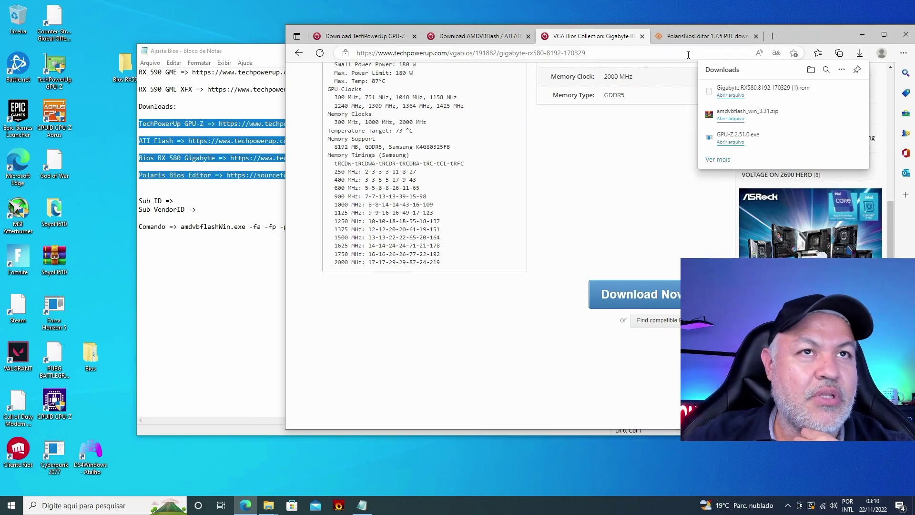
Step: Download PolarisBiosEditor 1.7.5 from its SourceForge project page
key(ctrl+Tab)
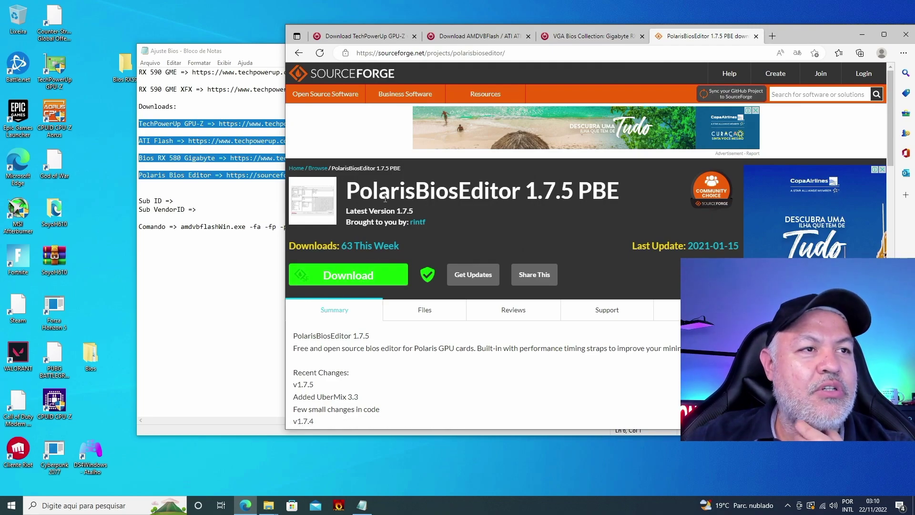
click(346, 275)
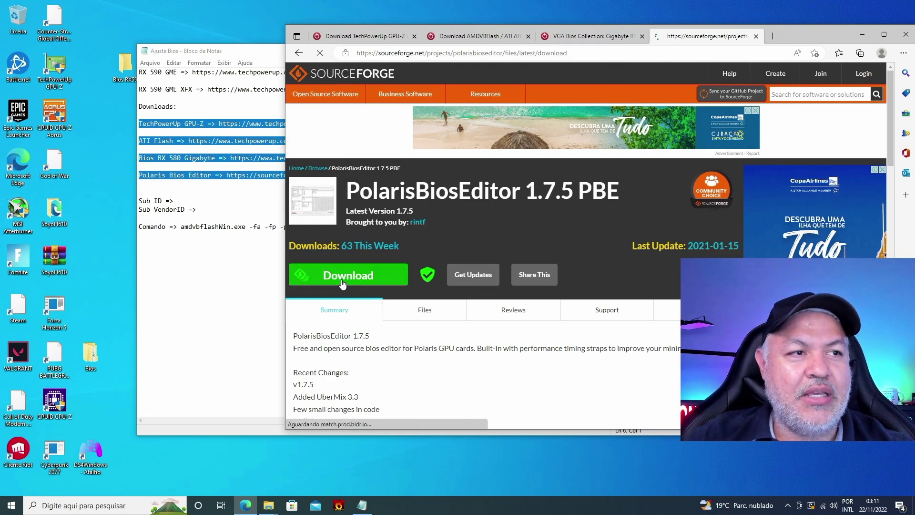
scroll(414, 325, down, 6)
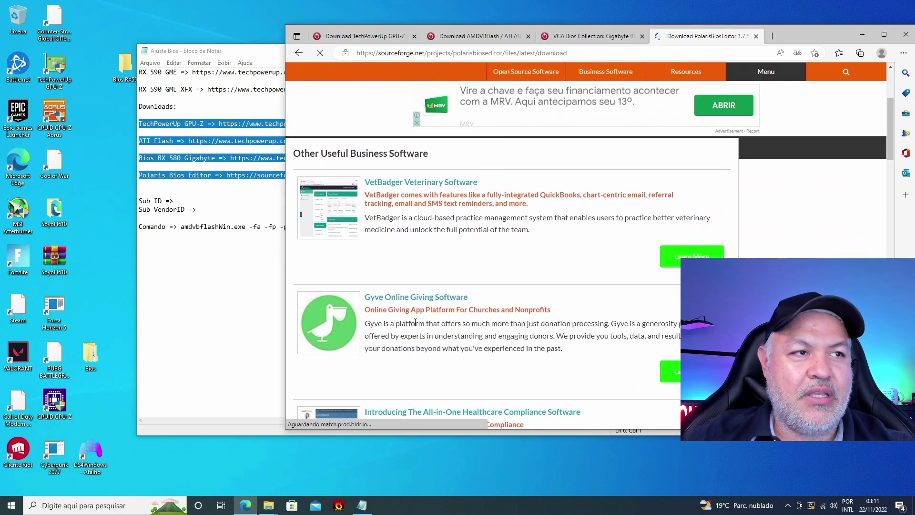
scroll(414, 326, up, 6)
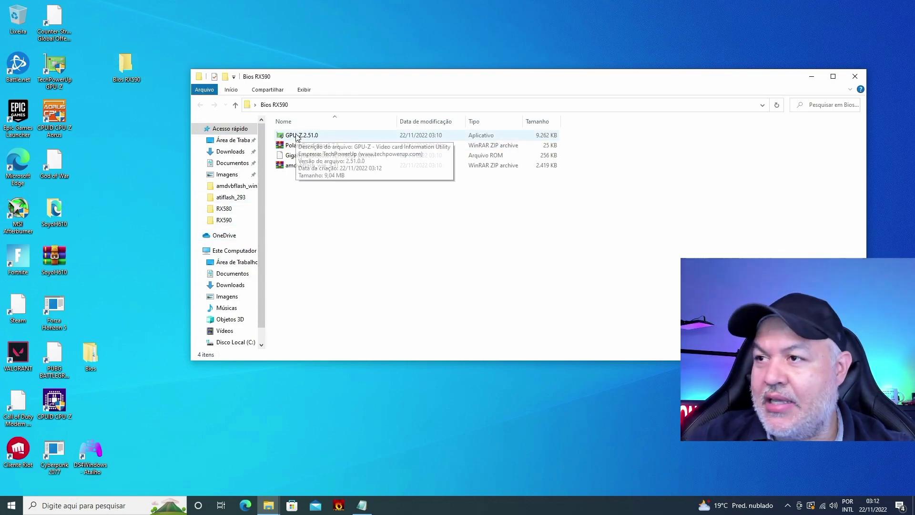
Step: Extract the PolarisBiosEditor1.7.5 archive into its own folder inside Bios RX590
click(314, 146)
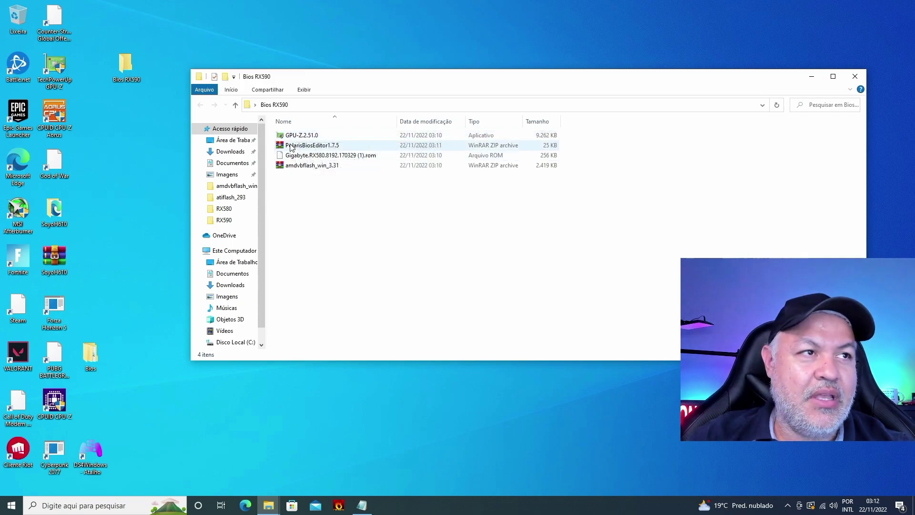
right_click(313, 146)
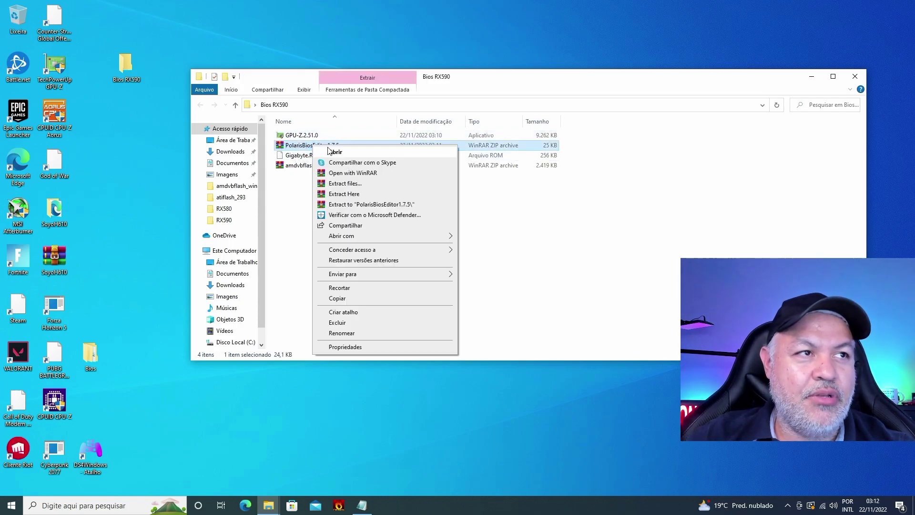
click(363, 183)
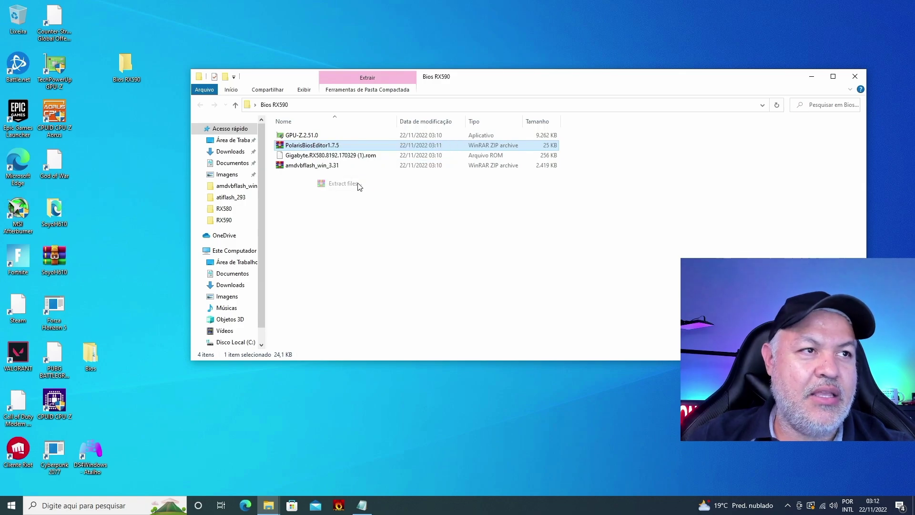
click(496, 361)
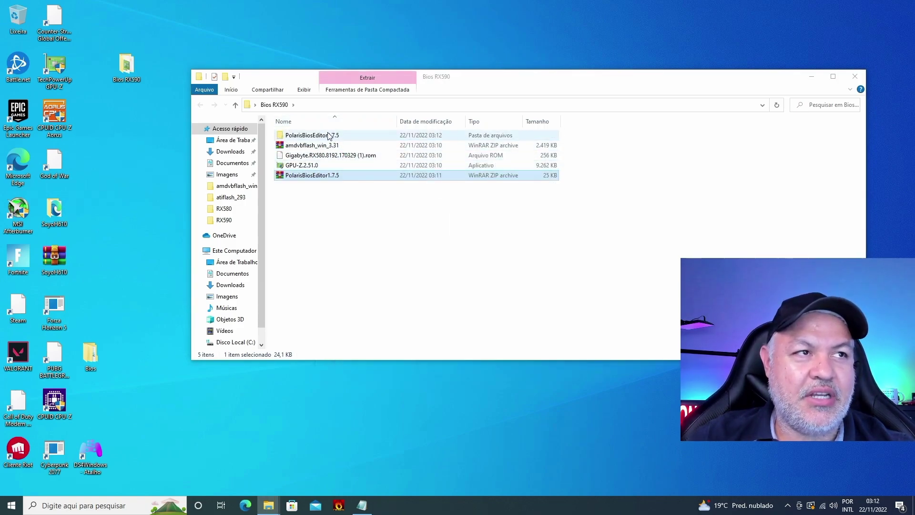
click(346, 228)
Step: Extract the amdvbflash_win_3.31 archive into its own folder inside Bios RX590, keeping the default extraction options
click(310, 147)
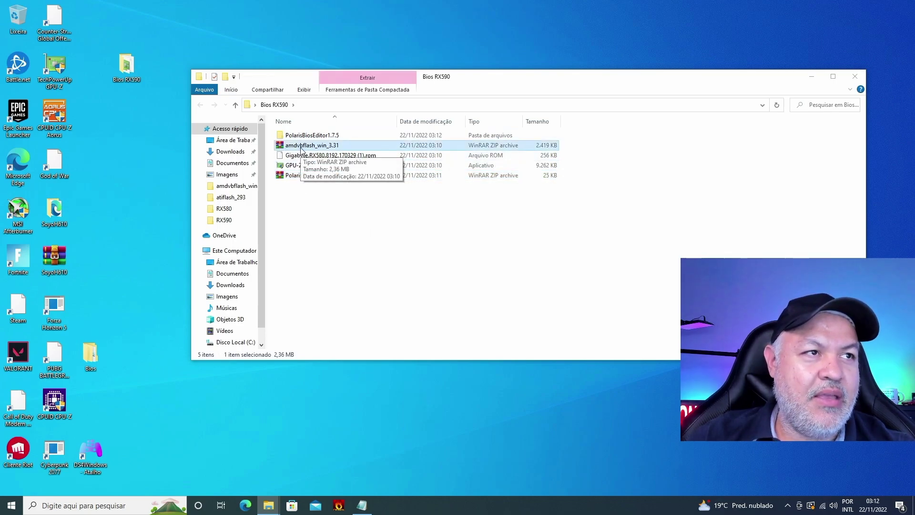
right_click(302, 148)
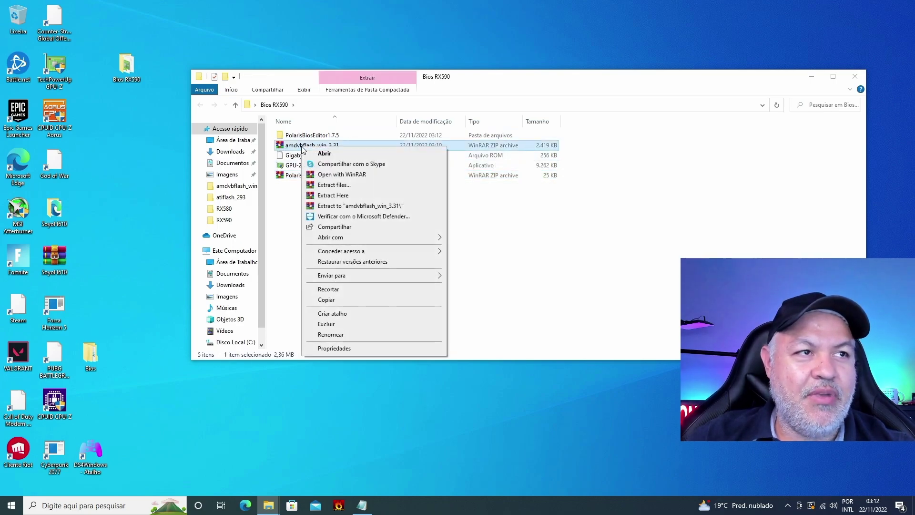
click(353, 185)
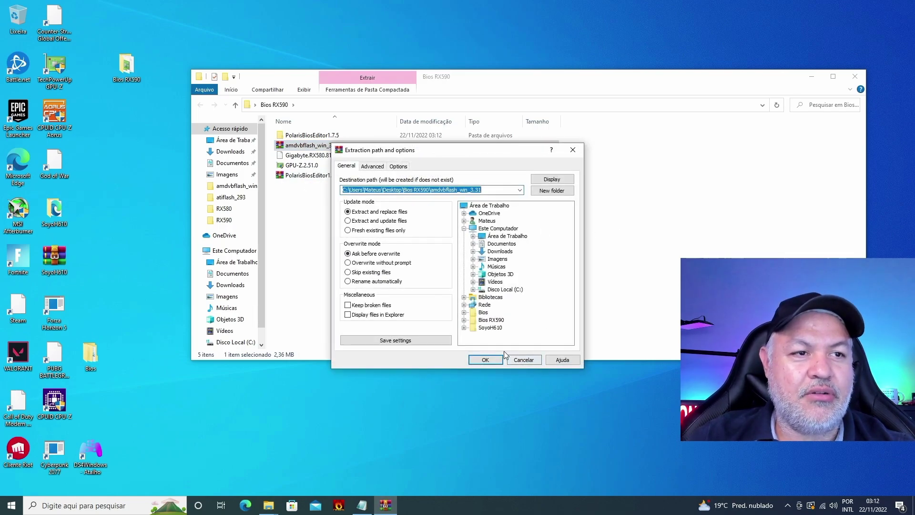
click(489, 359)
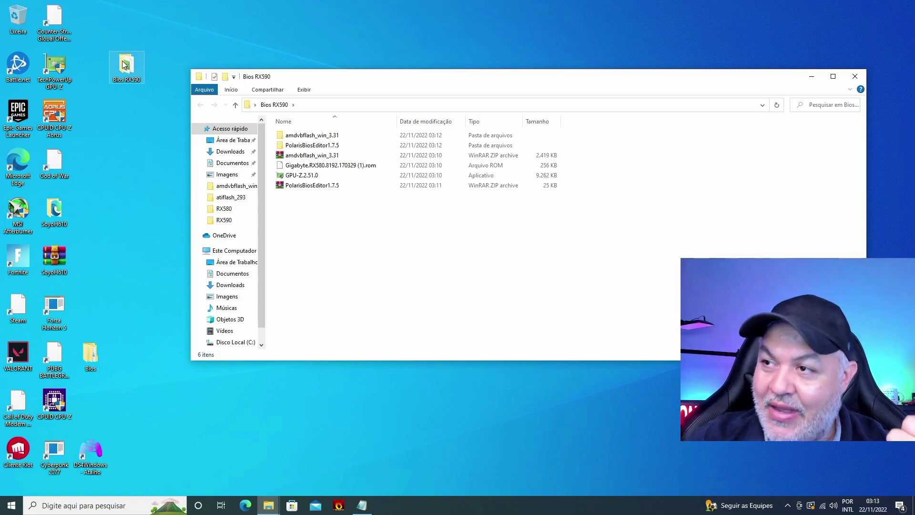
Step: Launch TechPowerUp GPU-Z from the desktop, allow it to make changes, and move its window clear of the file list
double_click(56, 67)
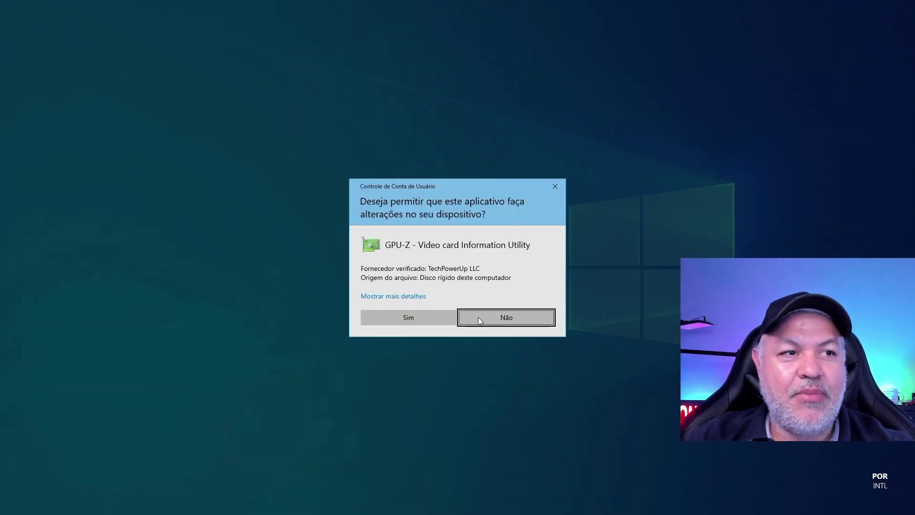
click(409, 320)
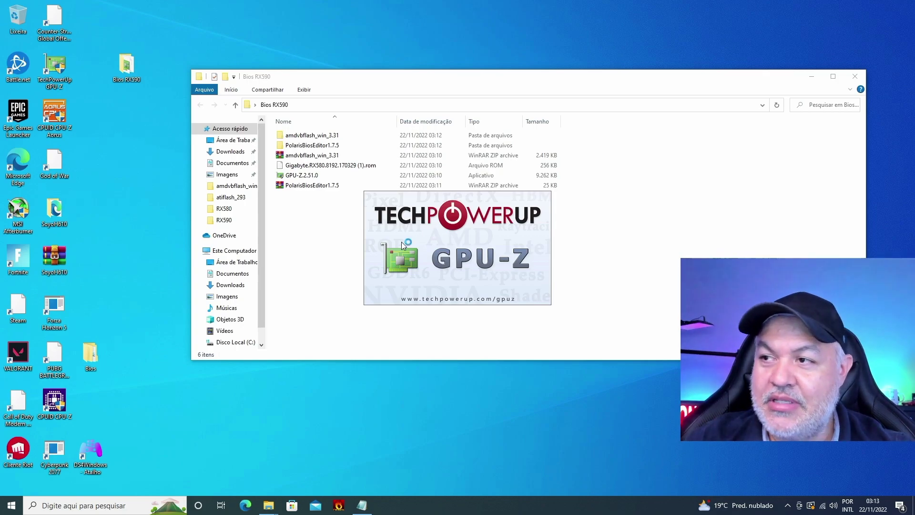
drag(708, 120, 294, 46)
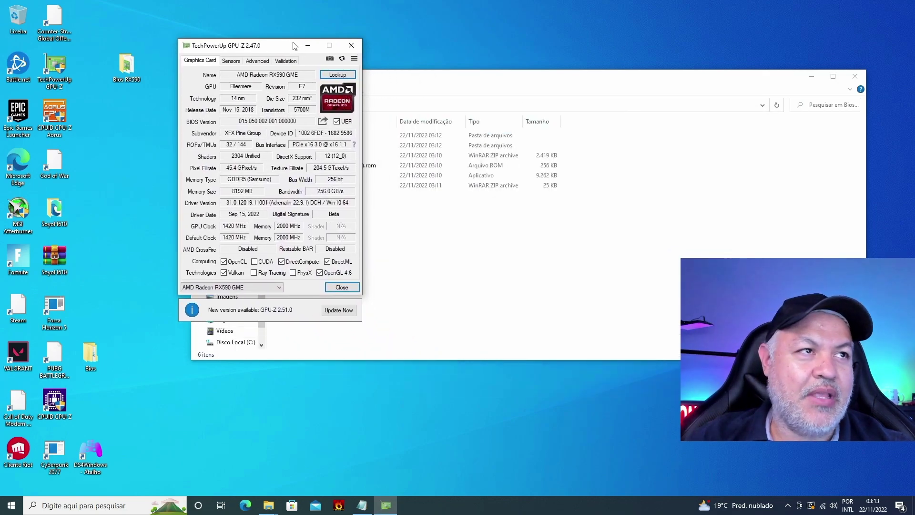
Step: Start saving the RX 590 GME's current BIOS to a file, choosing the desktop's Bios RX590 folder as destination
click(324, 122)
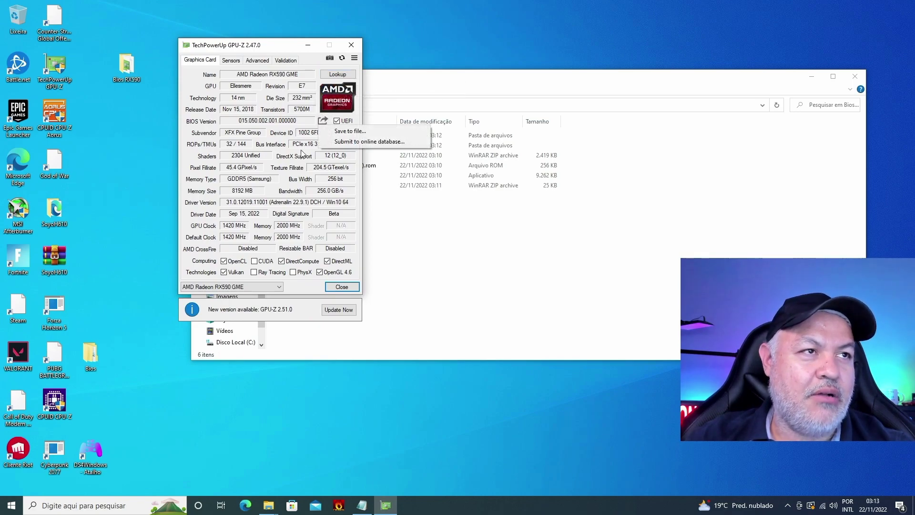
click(364, 134)
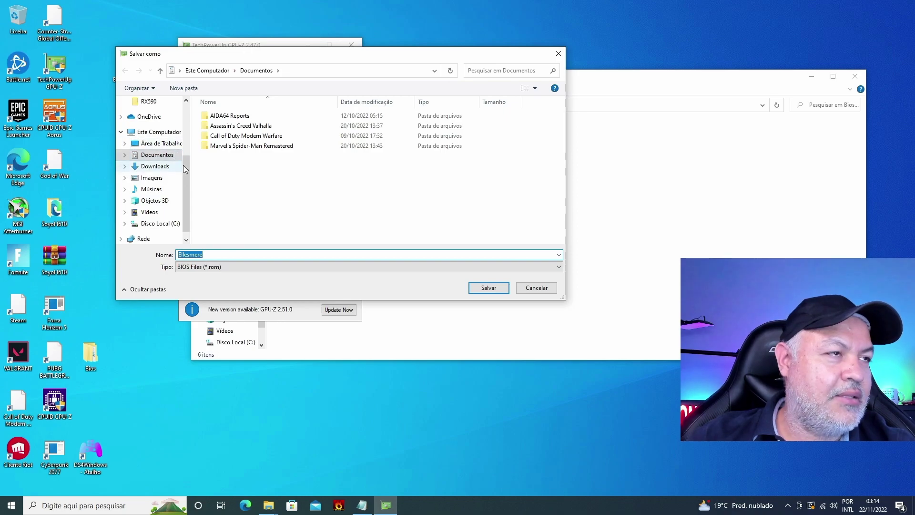
click(154, 102)
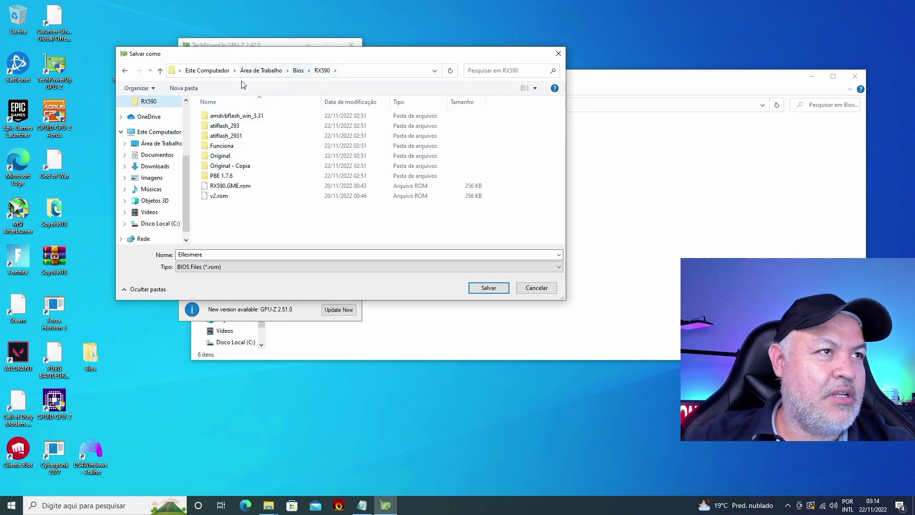
click(266, 71)
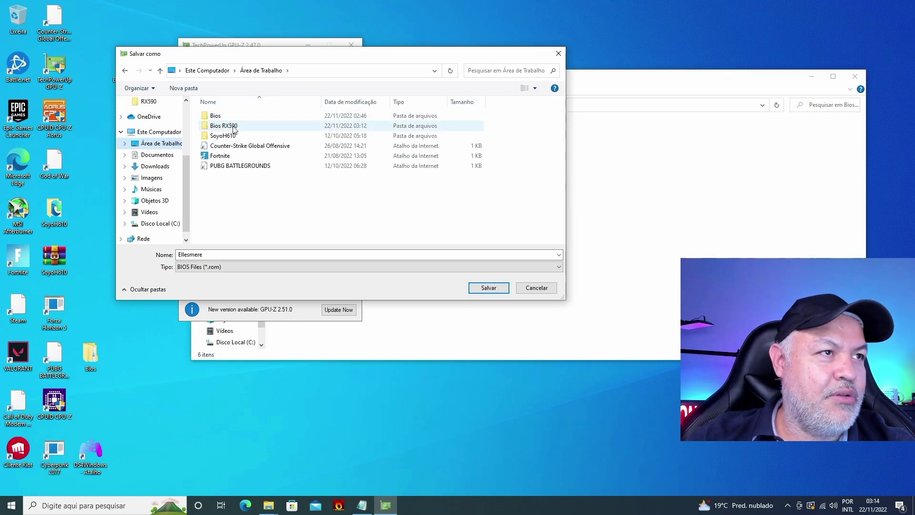
double_click(224, 127)
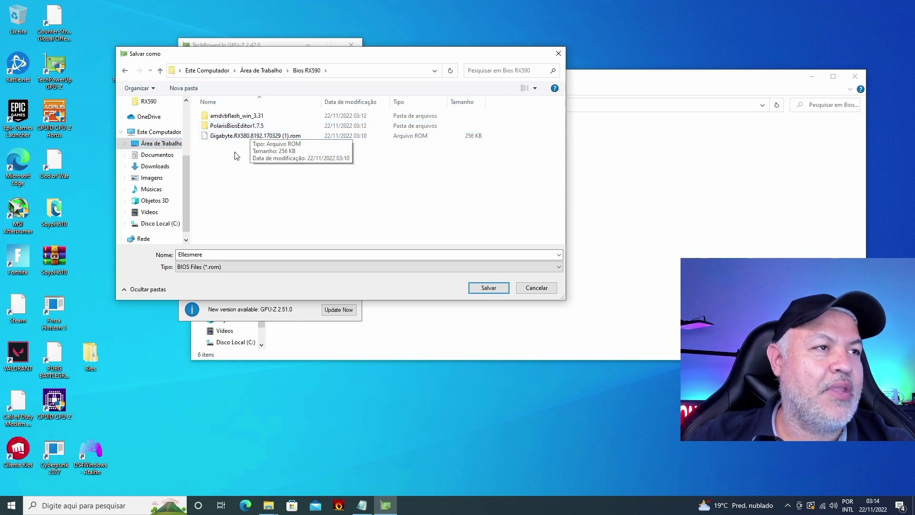
Step: Save the BIOS backup under the name BiosRX590GMEOriginal and close GPU-Z
click(149, 256)
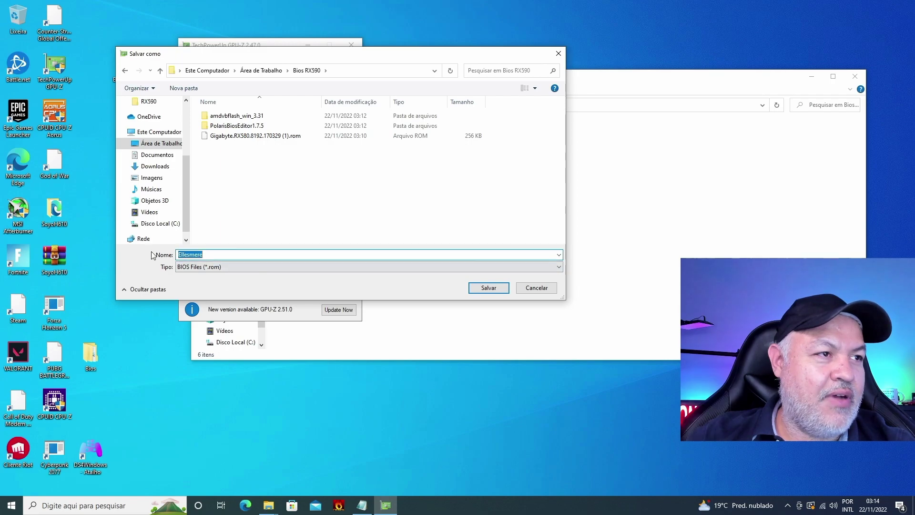
text(Bios)
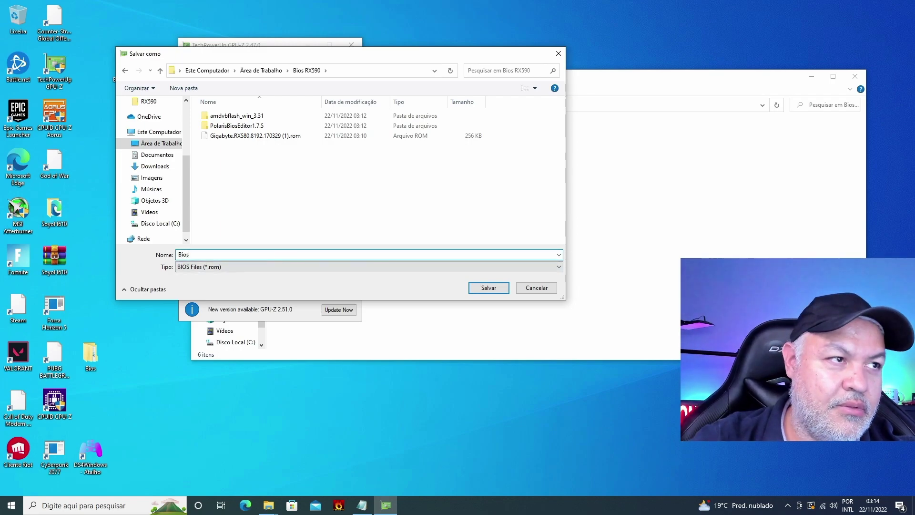
text(R)
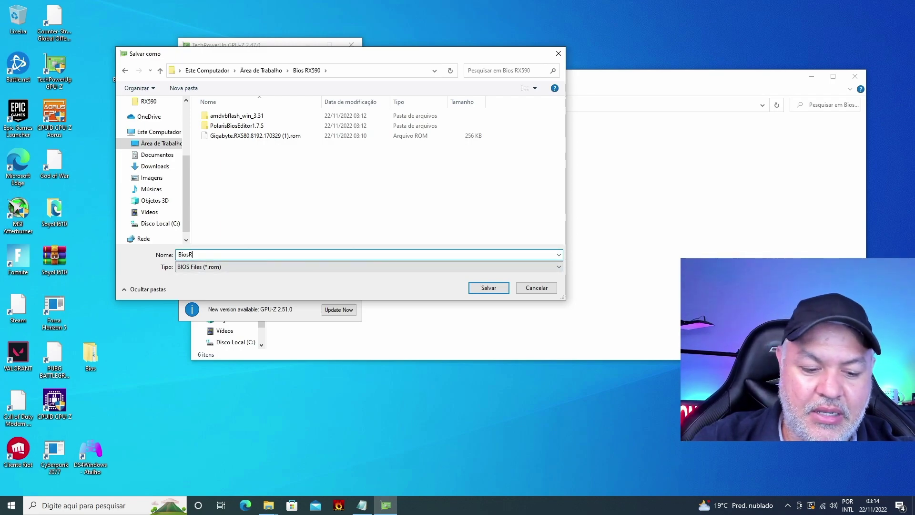
text(X5)
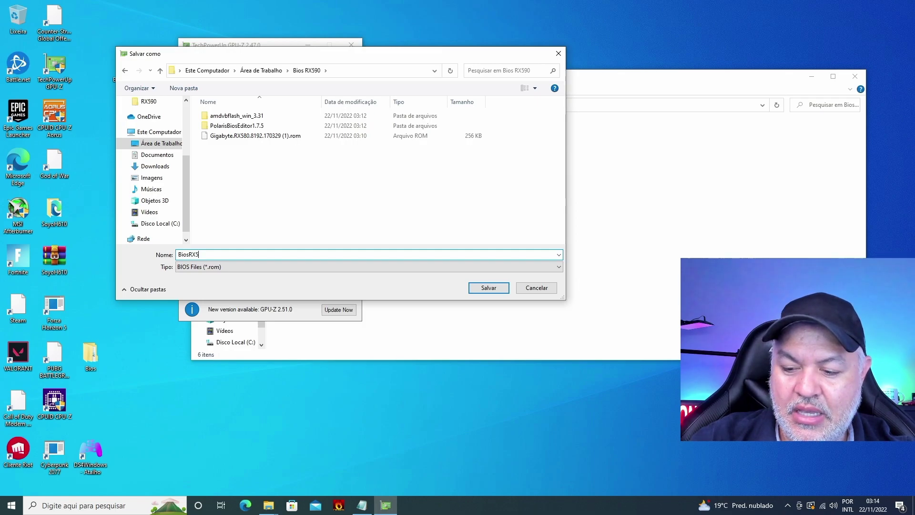
text(90GME)
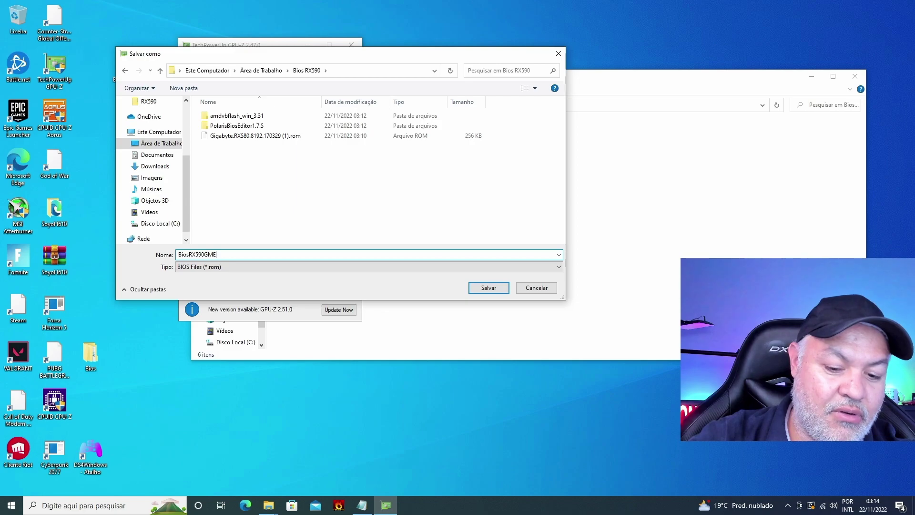
text(Original)
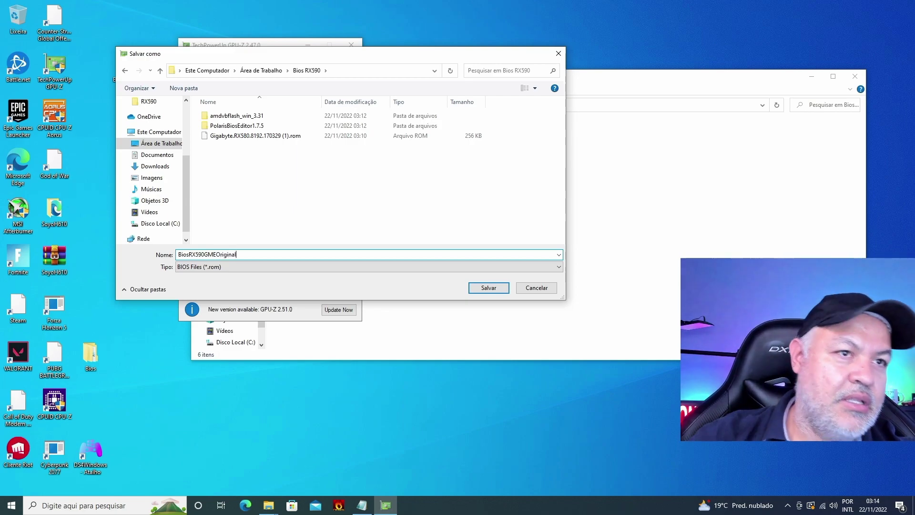
click(488, 288)
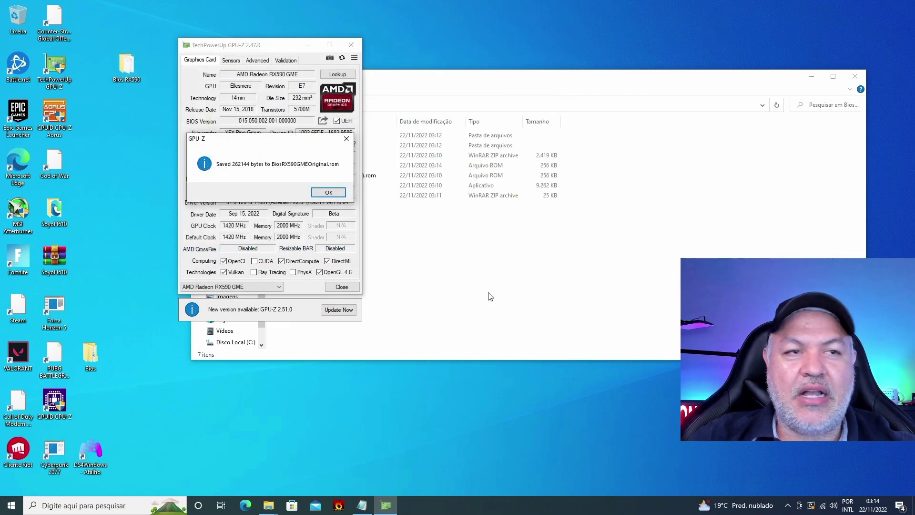
click(329, 193)
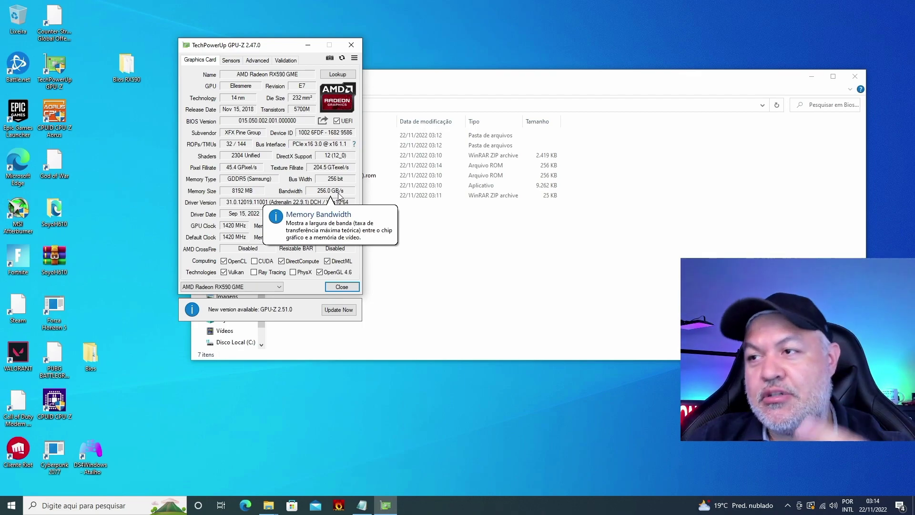
click(429, 250)
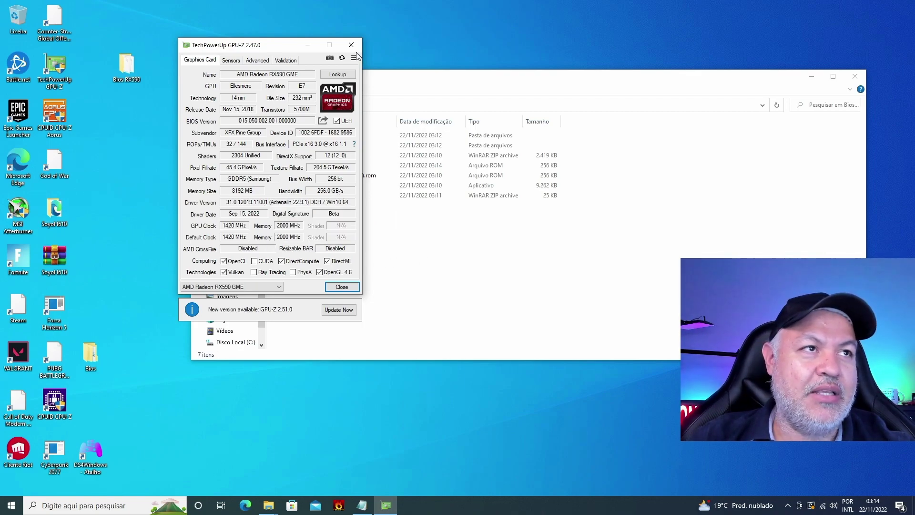
click(356, 49)
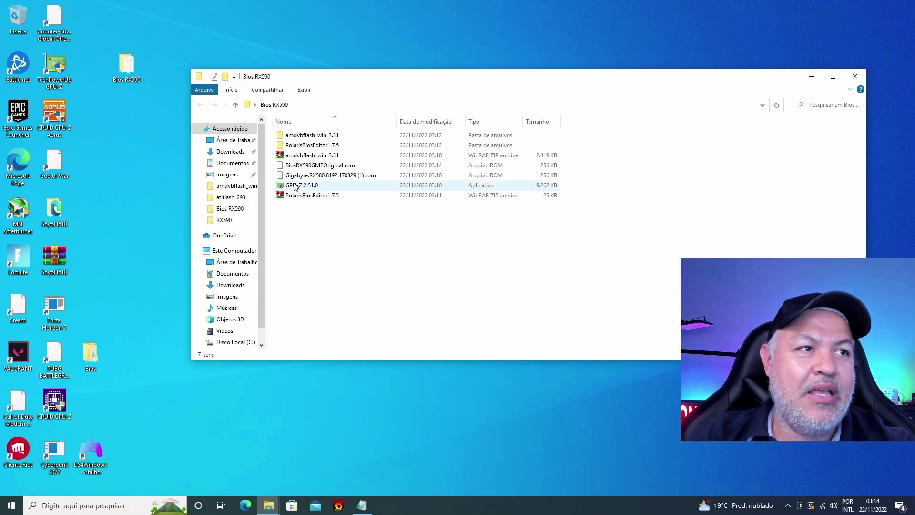
Step: Launch PolarisBiosEditor from its extracted folder, dismiss the startup notices, and move its window beside the folder window
click(324, 177)
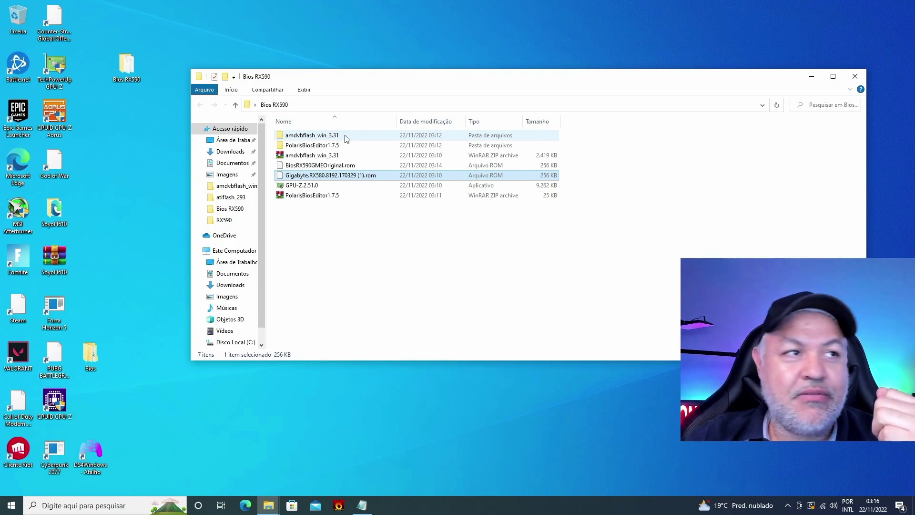
double_click(311, 148)
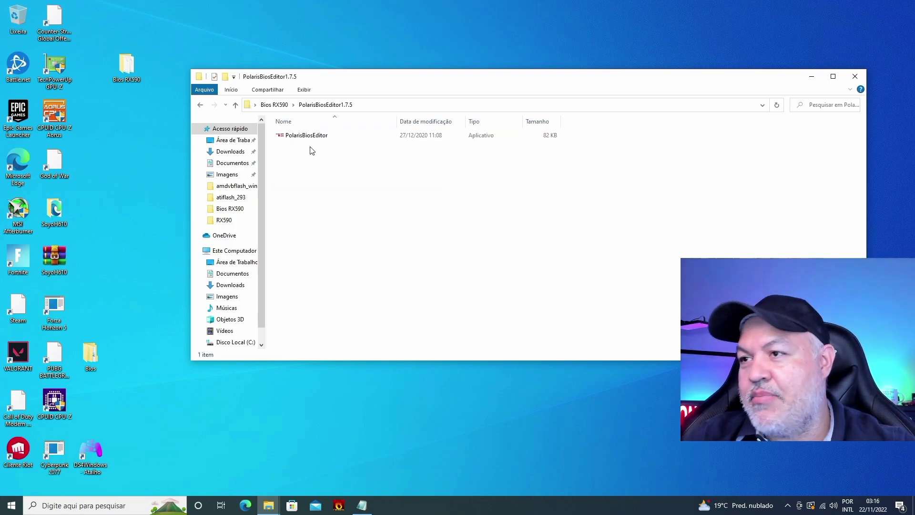
double_click(310, 135)
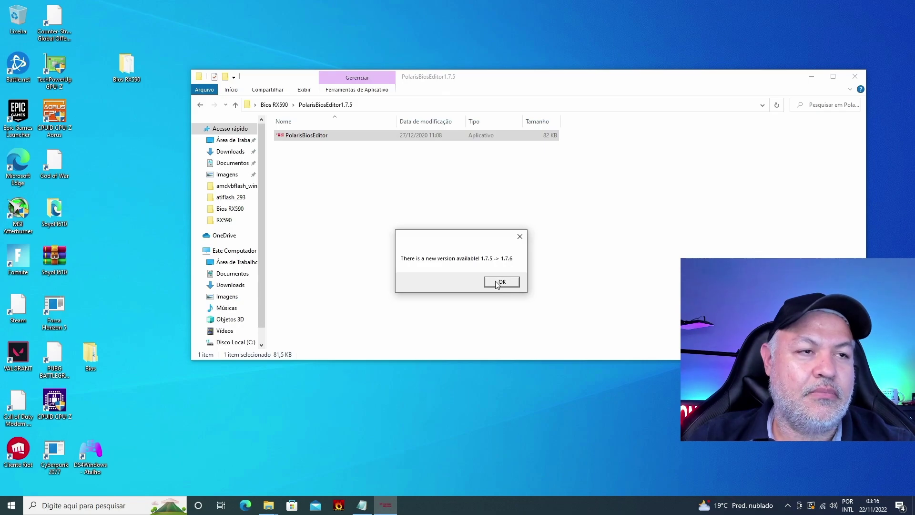
click(498, 282)
click(485, 311)
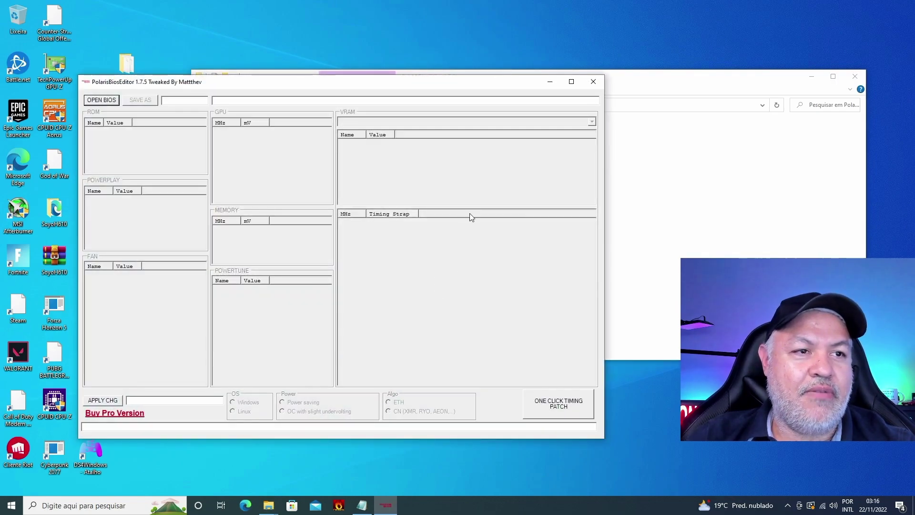
drag(275, 85, 544, 82)
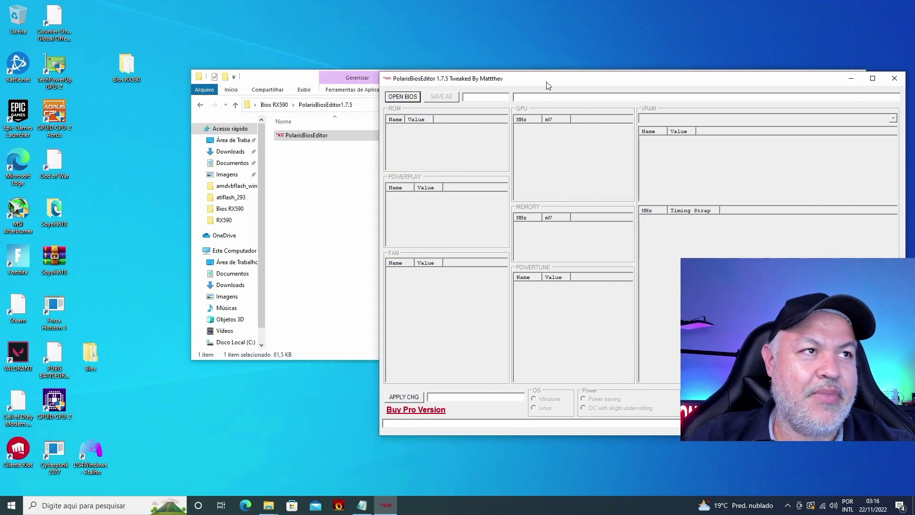
Step: Open BiosRX590GMEOriginal.rom from the Bios RX590 folder in PolarisBiosEditor
click(311, 85)
click(274, 104)
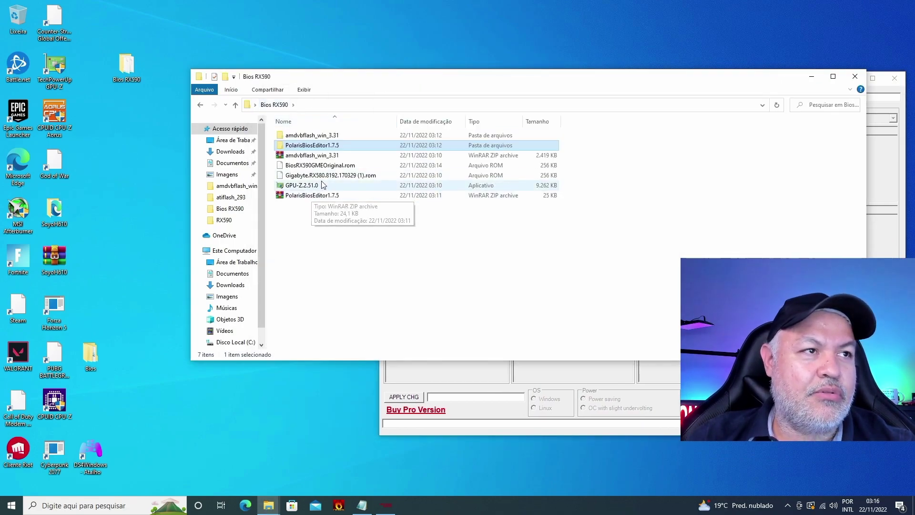
click(328, 166)
drag(603, 78, 408, 150)
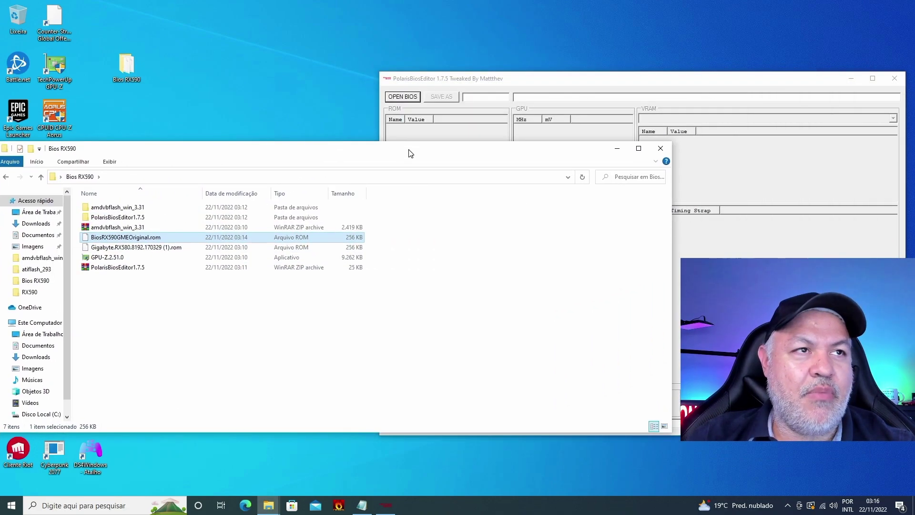
click(415, 98)
drag(99, 240, 611, 242)
key(Return)
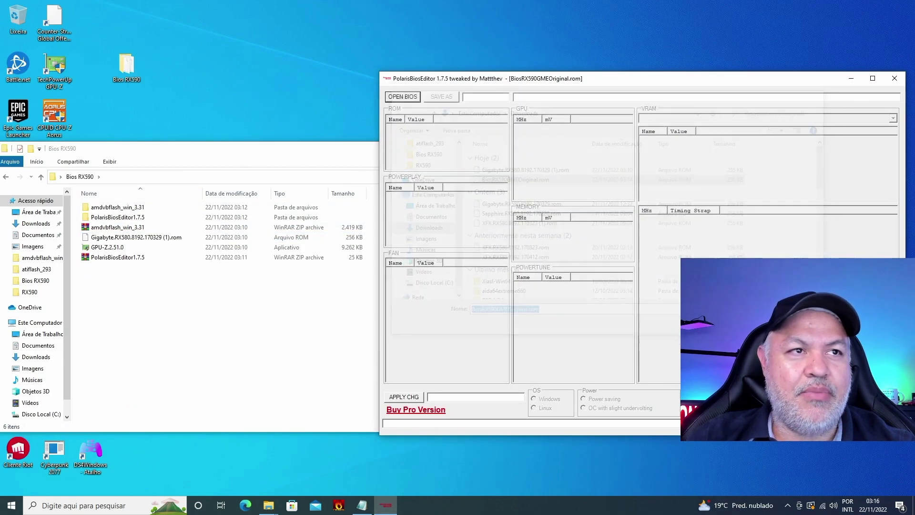
Step: Examine the DeviceID, Sub ID and Sub VendorID entries in the ROM section of the original BIOS
drag(245, 160, 333, 176)
click(579, 81)
click(406, 142)
click(403, 156)
click(408, 149)
click(408, 156)
click(408, 150)
click(408, 158)
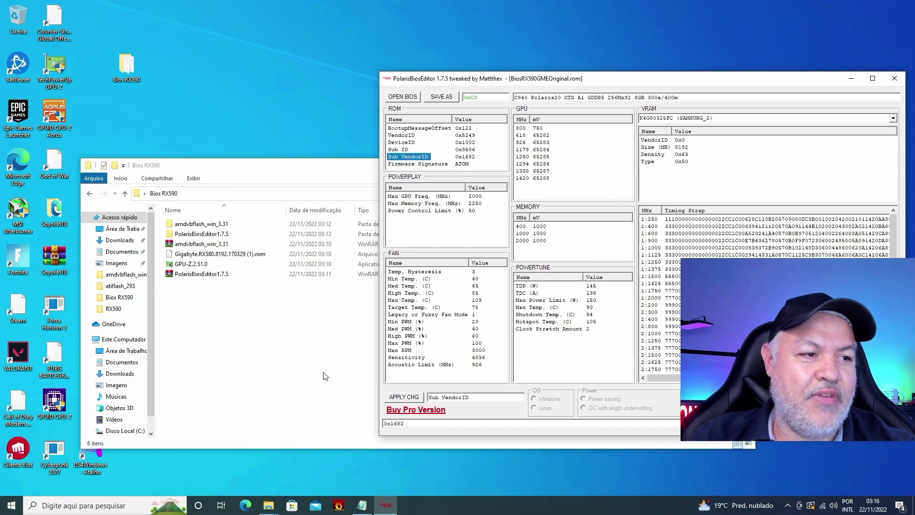
Step: Switch to the Ajuste Bios notes in Notepad and arrange the window so the notes sit alongside PolarisBiosEditor
click(362, 504)
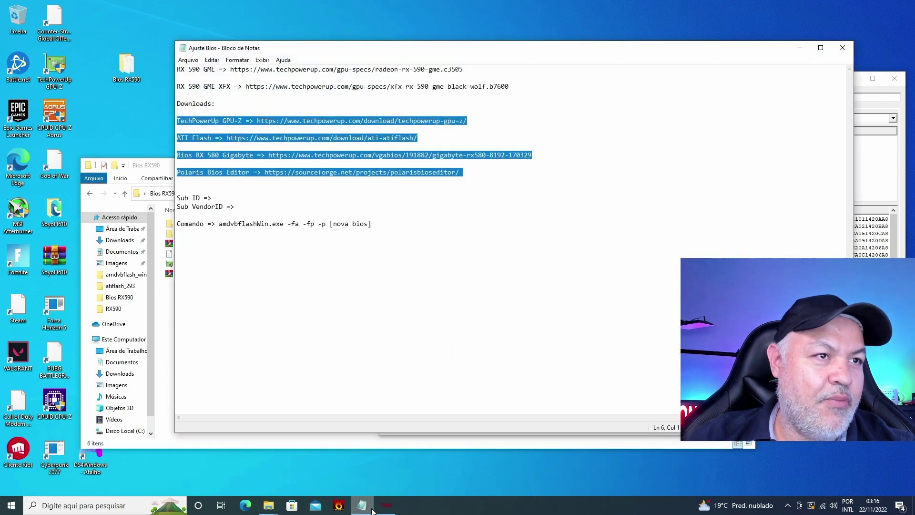
drag(433, 56, 375, 124)
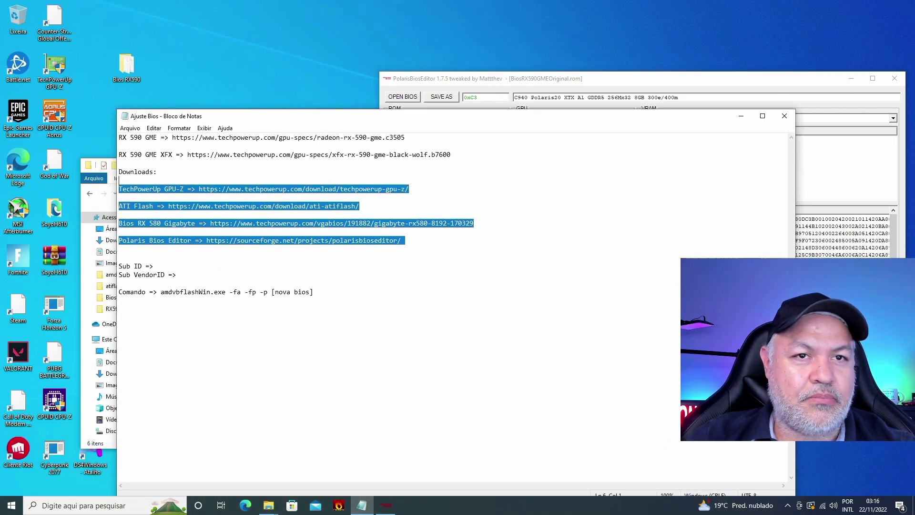
drag(514, 112, 417, 103)
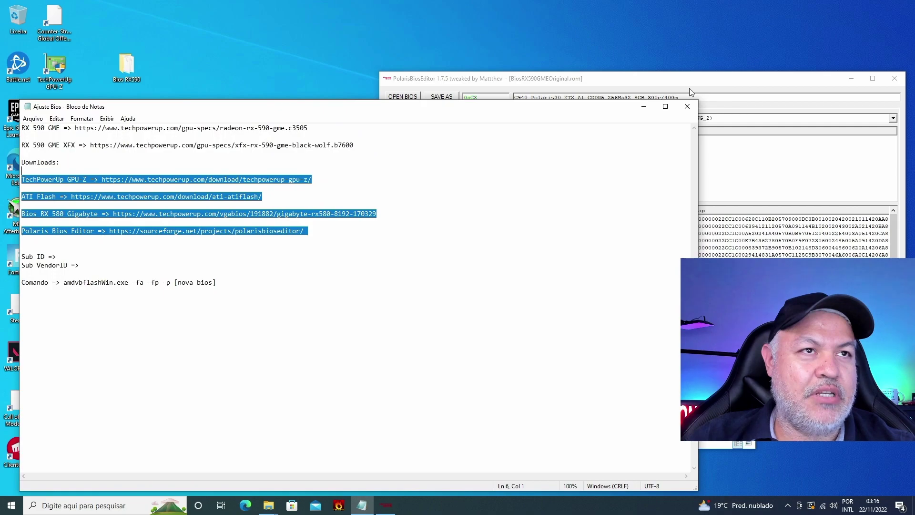
click(536, 95)
drag(307, 106, 362, 92)
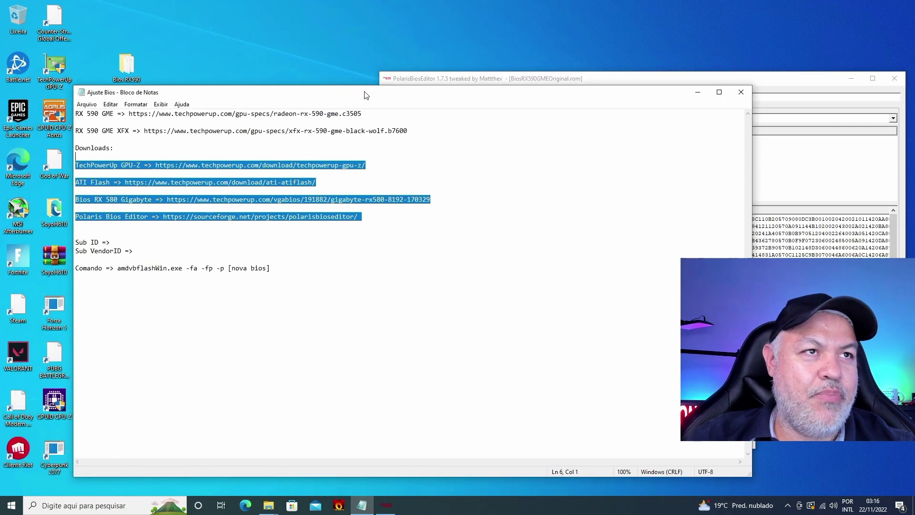
Step: Copy the original BIOS's Sub ID value 0x9586 from PolarisBiosEditor into the Sub ID line of the notes
click(662, 81)
click(396, 149)
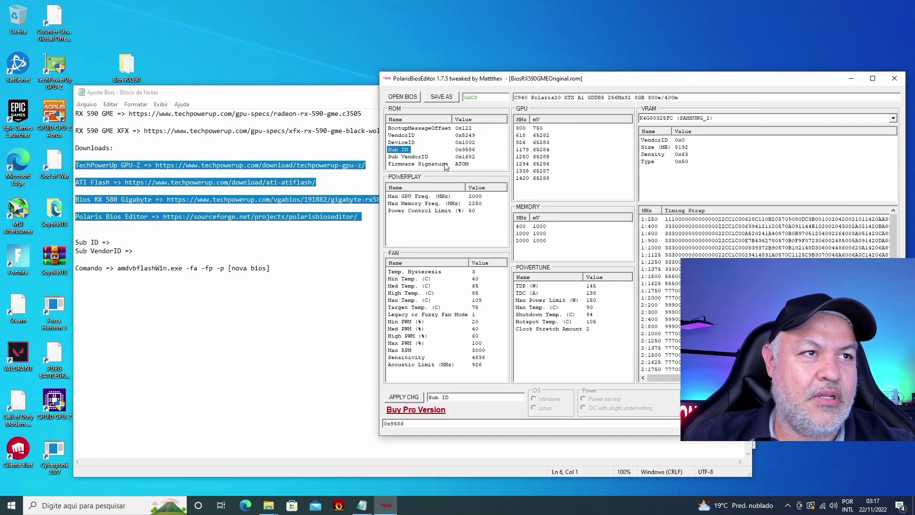
drag(410, 423, 360, 423)
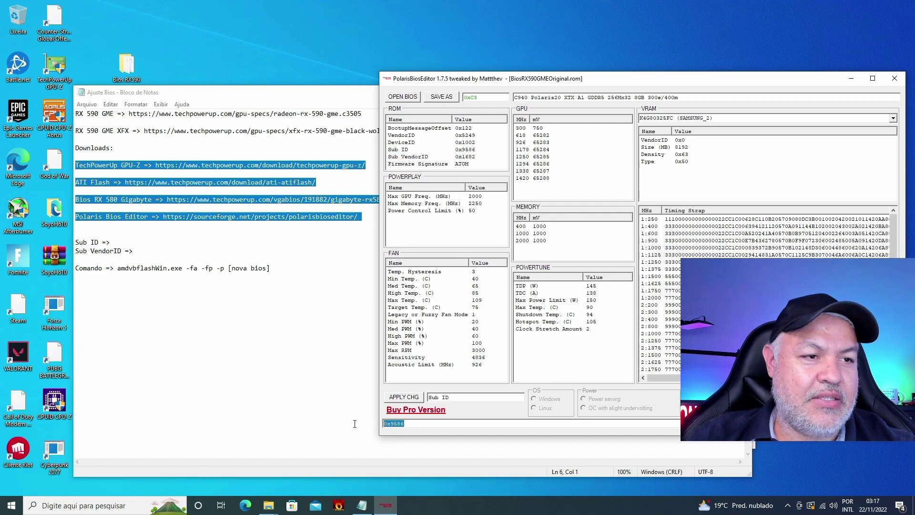
key(super+c)
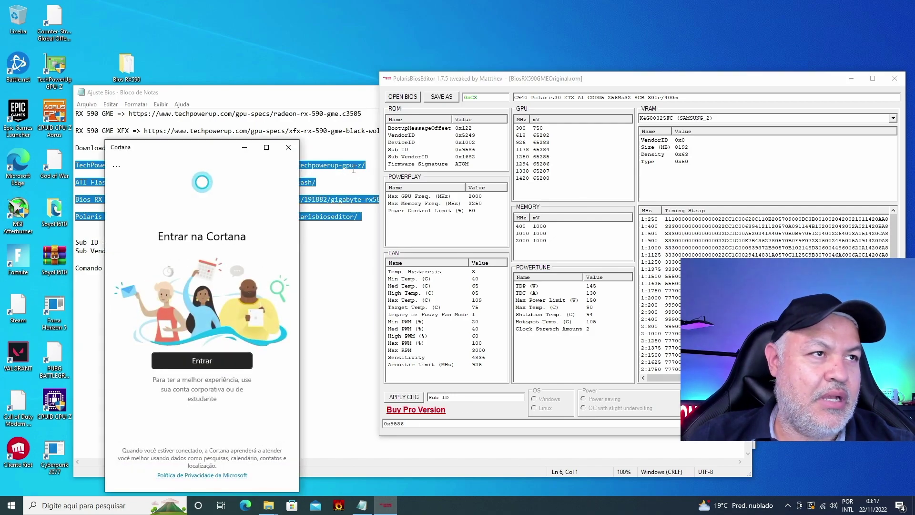
click(289, 147)
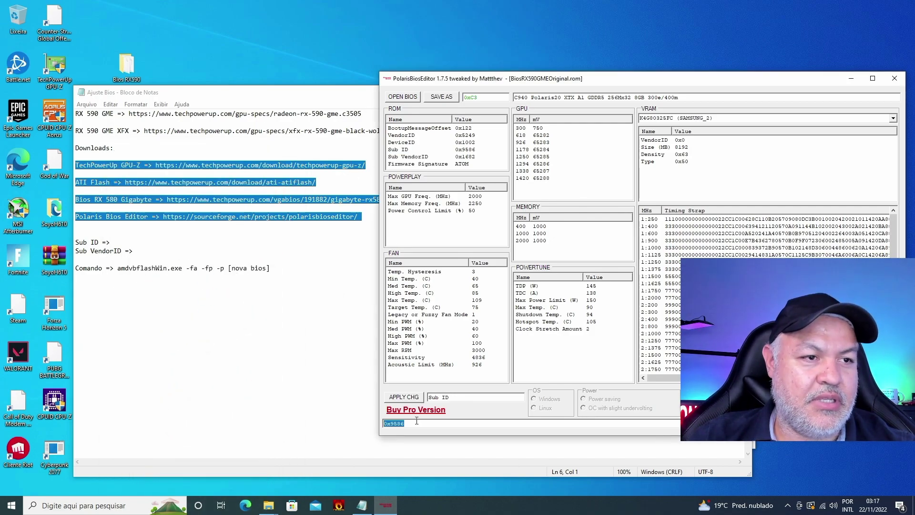
click(175, 337)
click(147, 242)
key(ctrl+v)
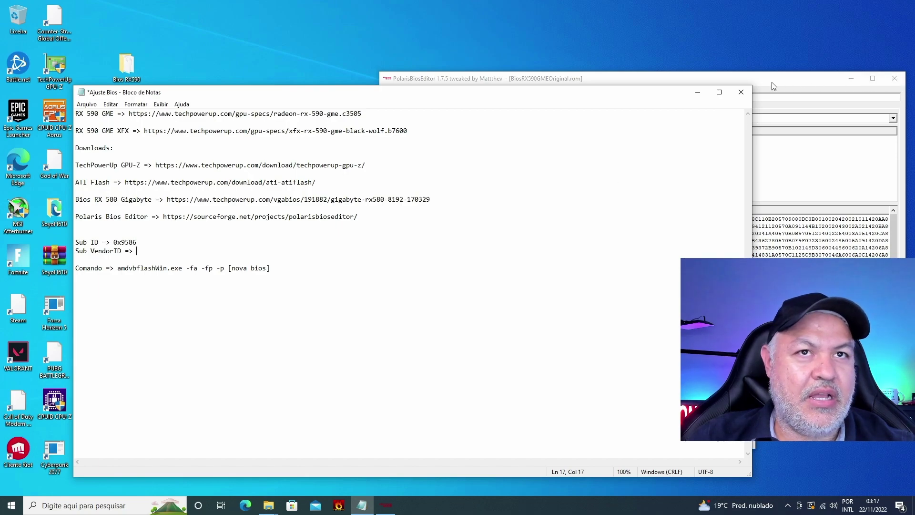
Step: Copy the original BIOS's Sub VendorID value 0x1682 from PolarisBiosEditor into the Sub VendorID line of the notes
click(849, 111)
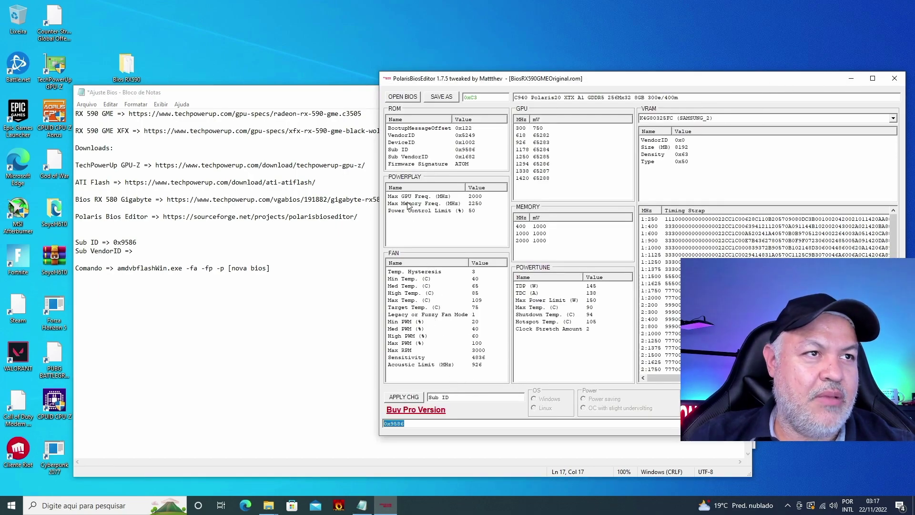
click(407, 157)
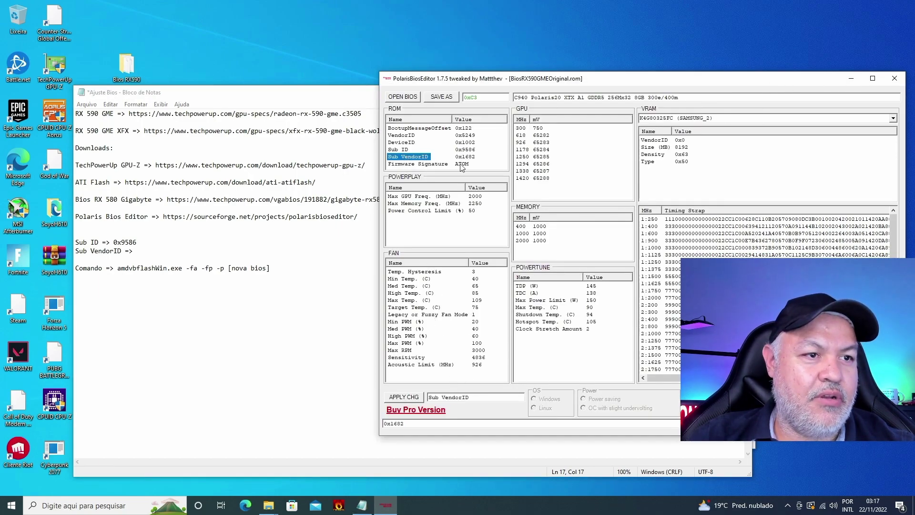
drag(405, 423, 366, 424)
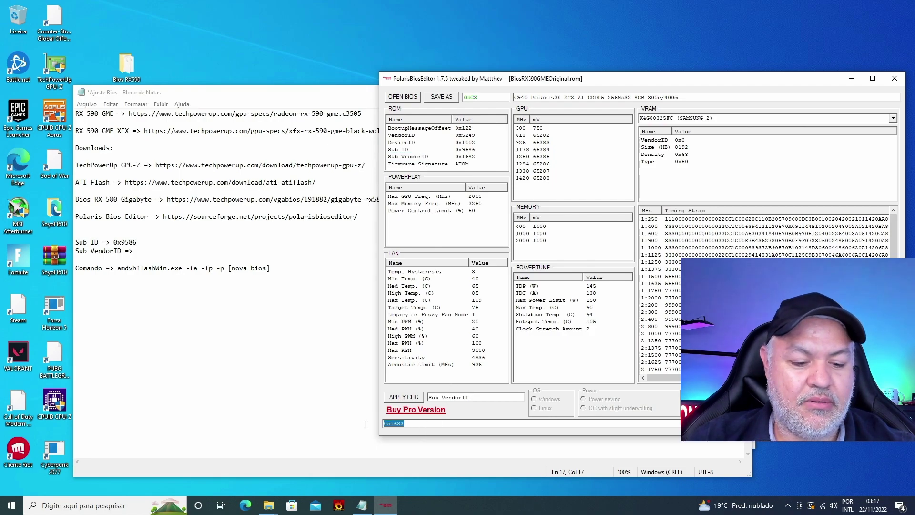
click(144, 252)
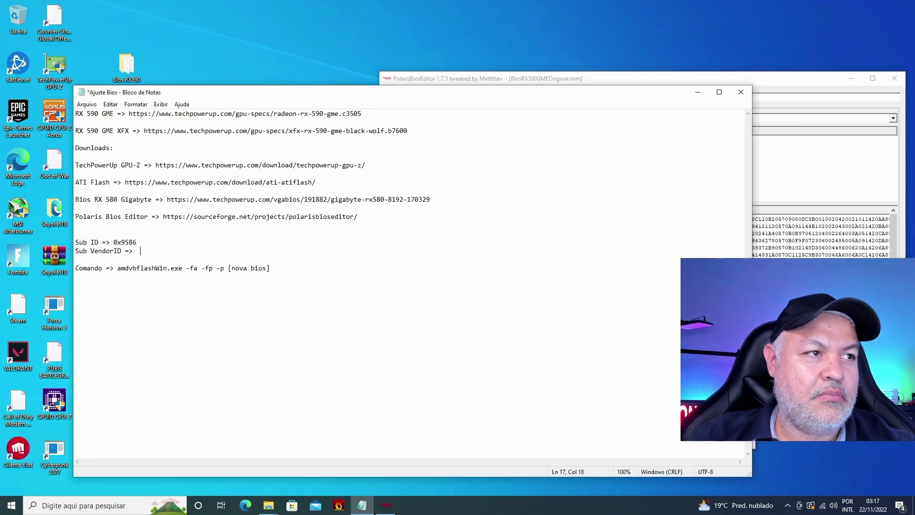
key(ctrl+v)
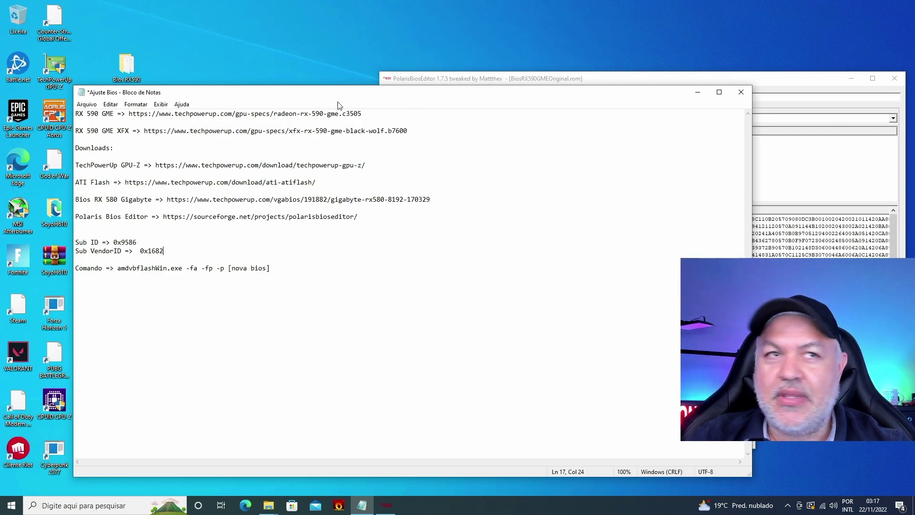
Step: Open Gigabyte.RX580.8192.170329 (1).rom from the Bios RX590 folder in PolarisBiosEditor
click(573, 81)
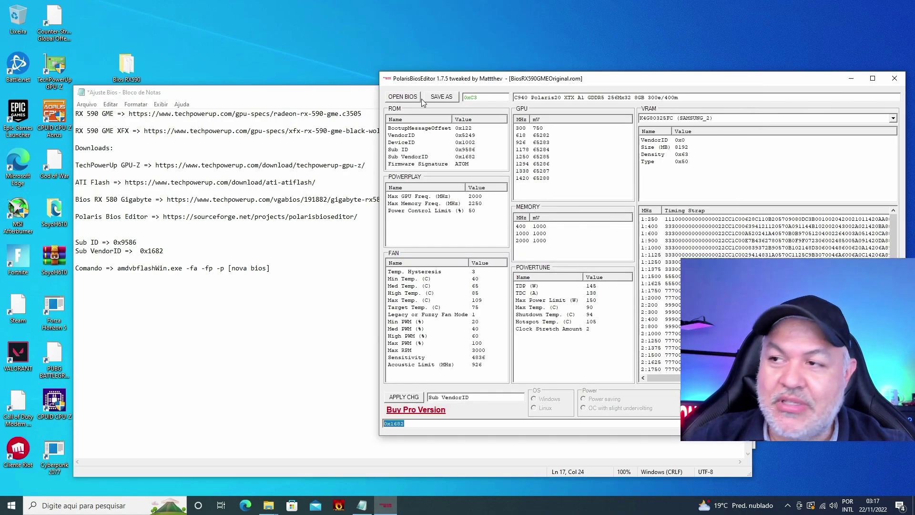
click(403, 98)
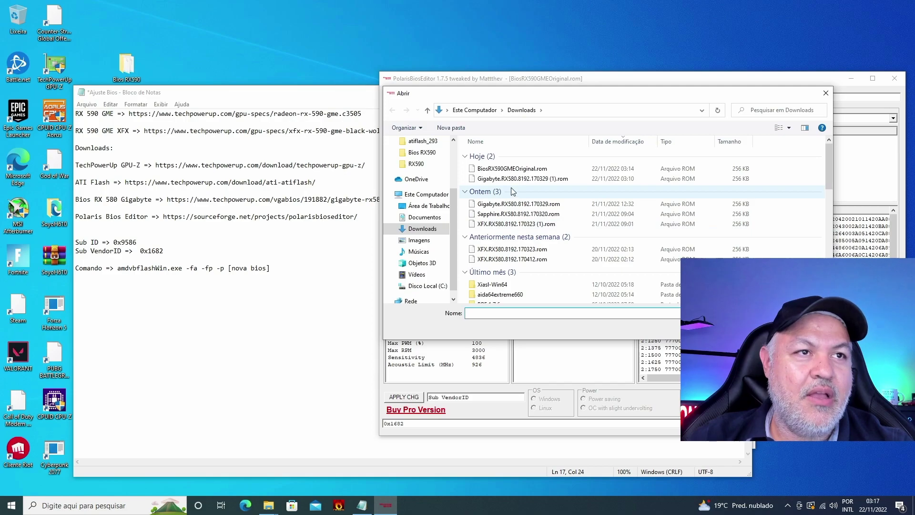
click(422, 152)
click(522, 176)
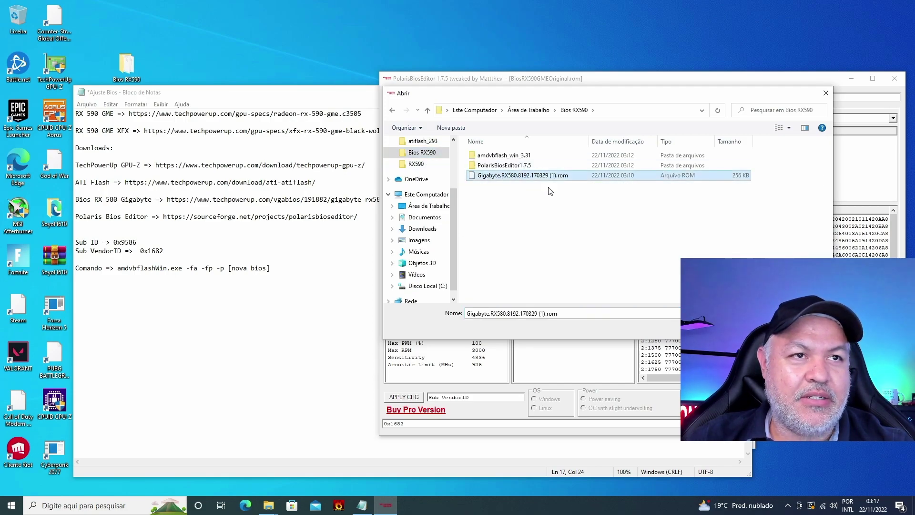
key(Return)
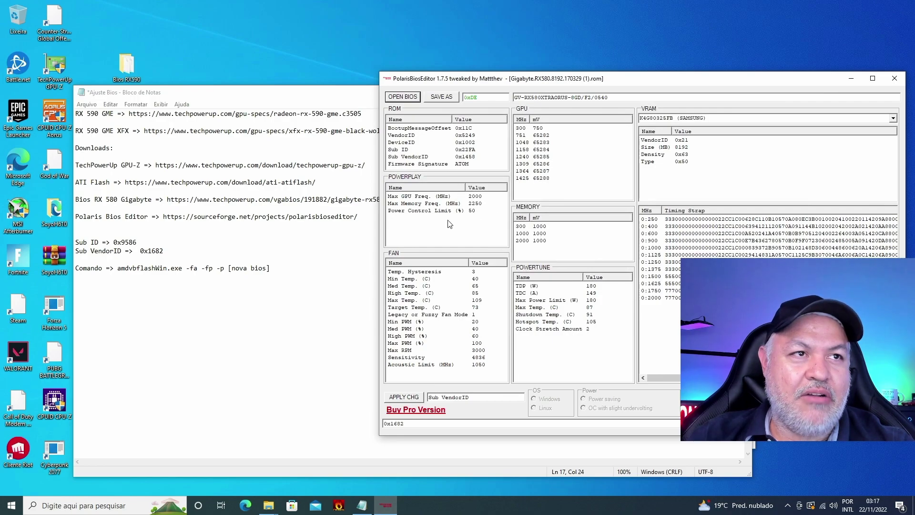
Step: Set the Gigabyte BIOS's Sub ID to 0x9586, copied from the notes, and apply the change
click(404, 150)
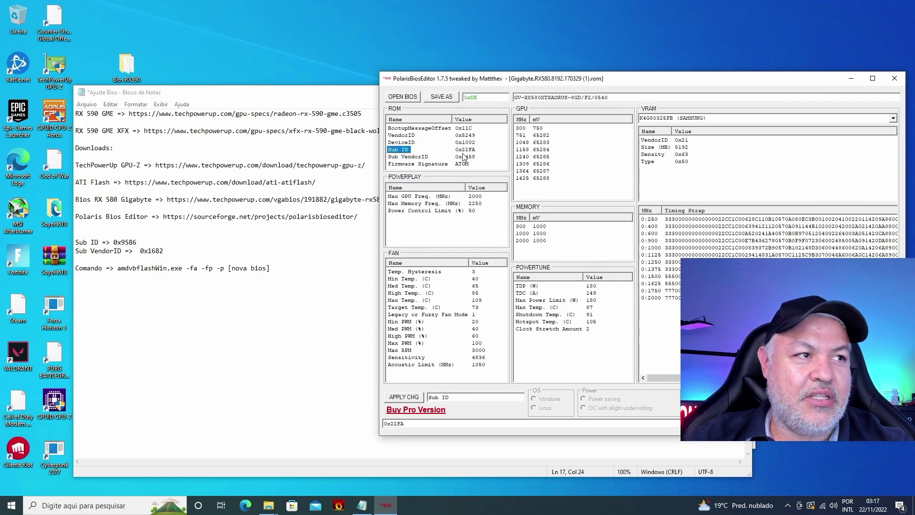
drag(114, 242, 138, 242)
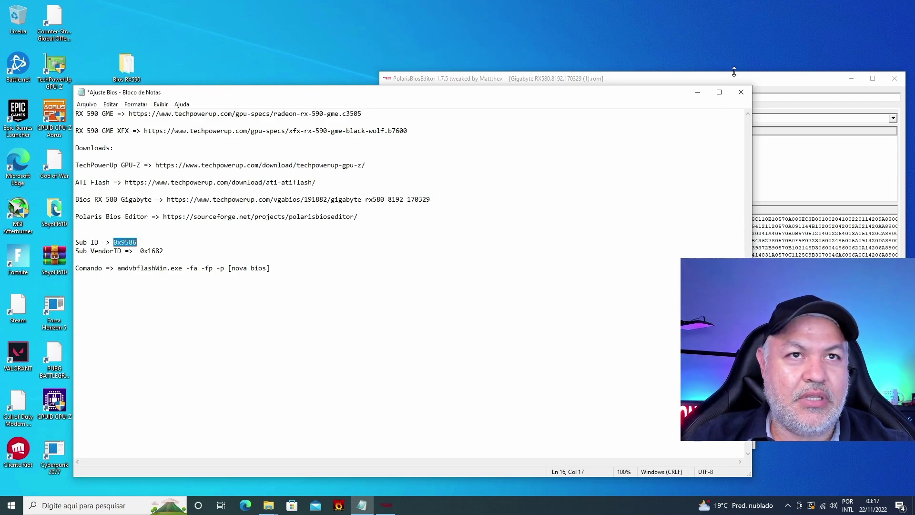
click(629, 80)
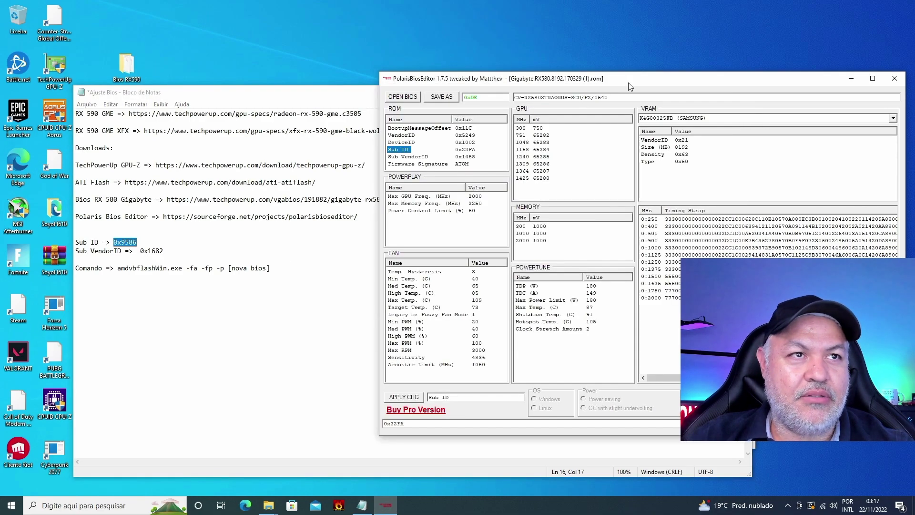
click(413, 424)
double_click(412, 424)
key(ctrl+v)
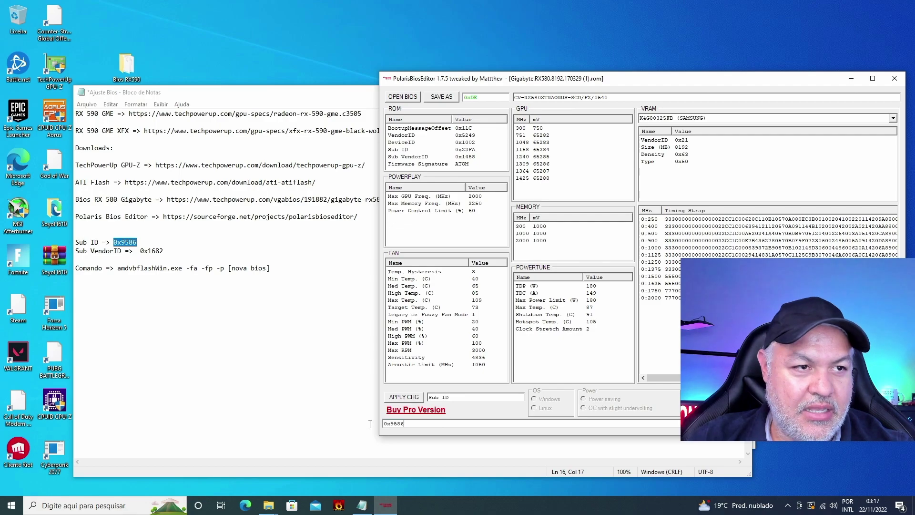
click(410, 399)
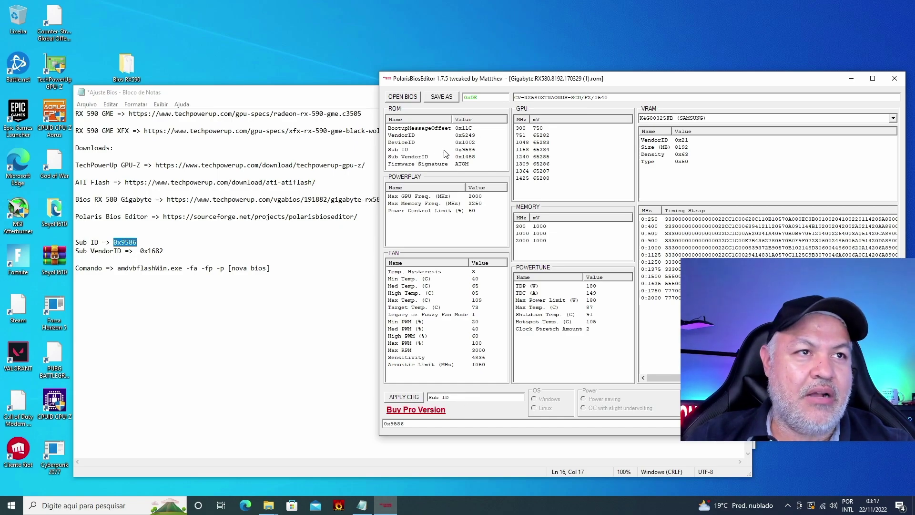
Step: Set the Gigabyte BIOS's Sub VendorID to 0x1682 from the notes, apply the change, and check both sub-ID entries
click(407, 157)
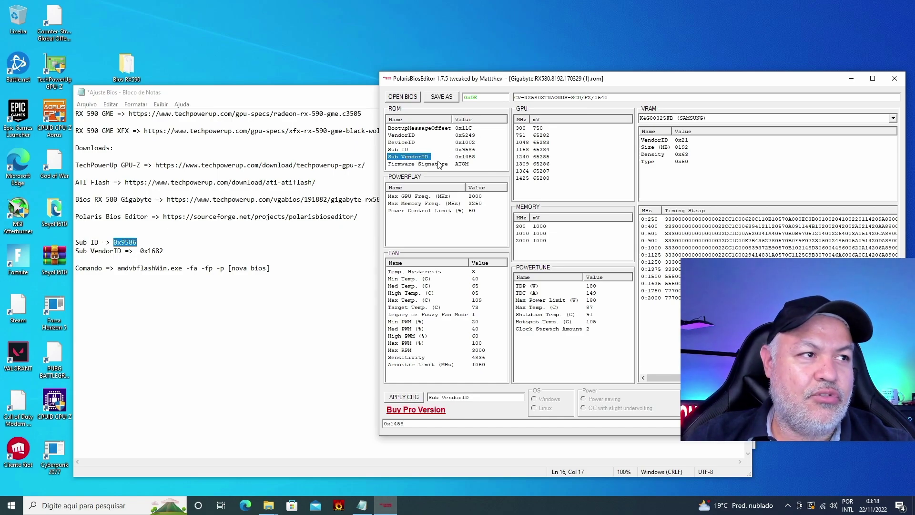
drag(141, 251, 164, 251)
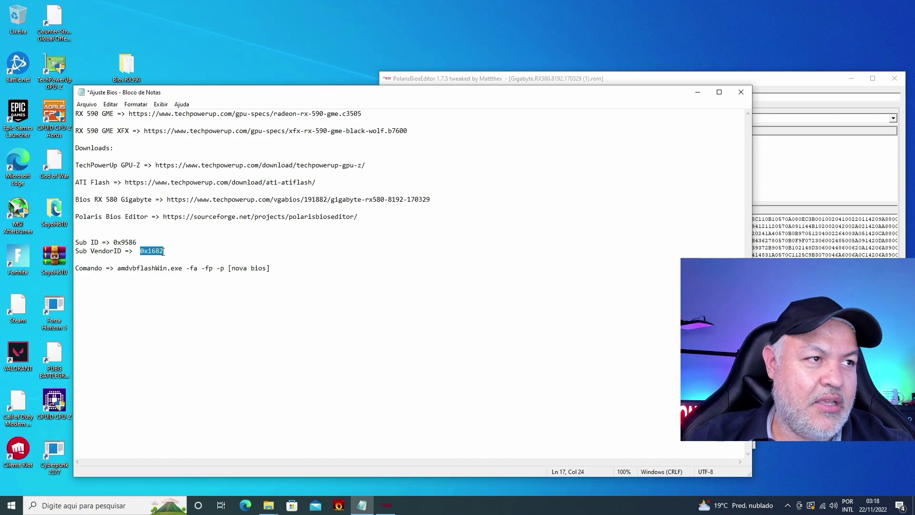
click(681, 79)
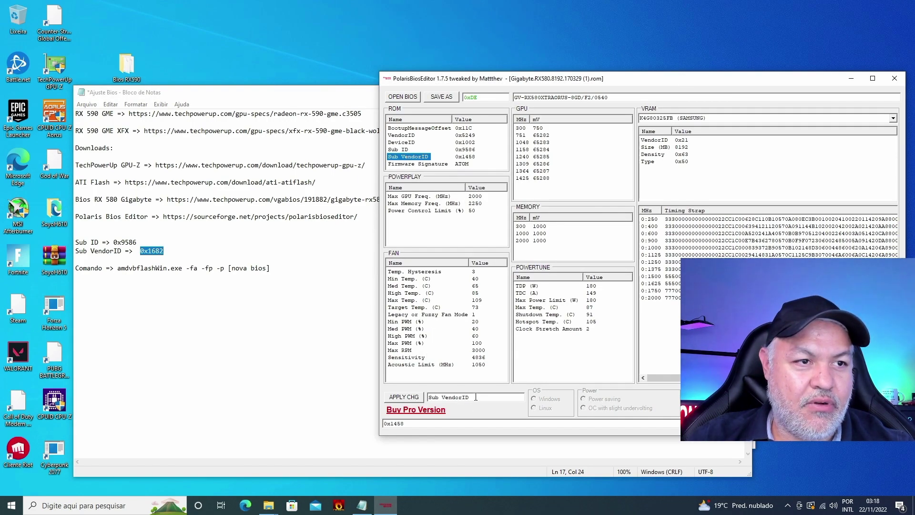
click(426, 422)
double_click(427, 422)
key(ctrl+v)
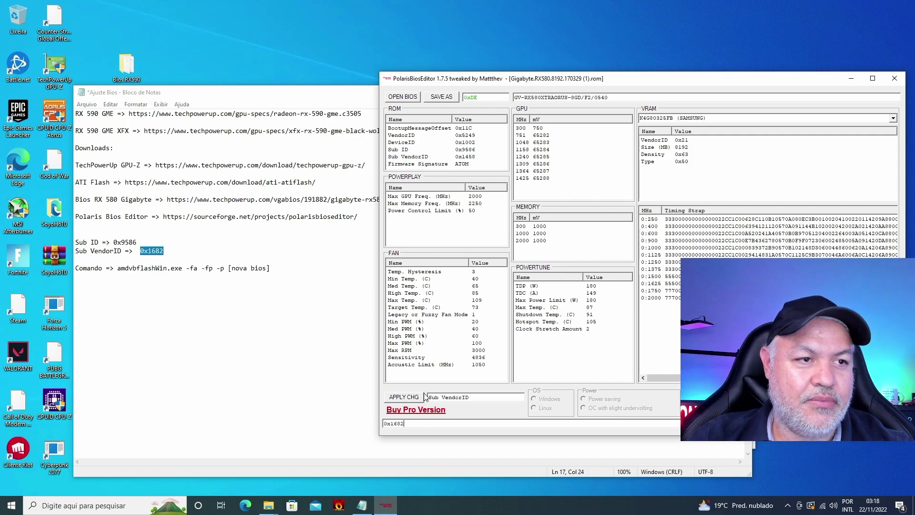
click(405, 398)
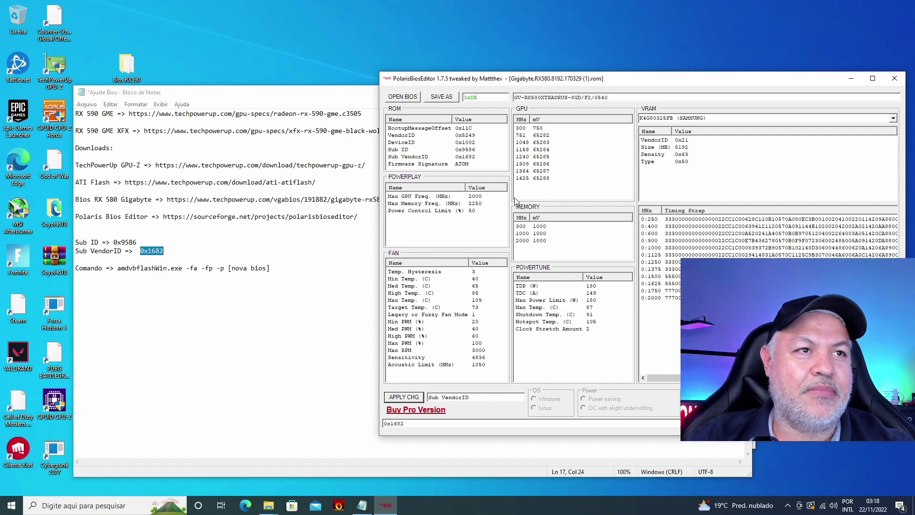
click(405, 149)
click(406, 157)
click(406, 150)
click(407, 157)
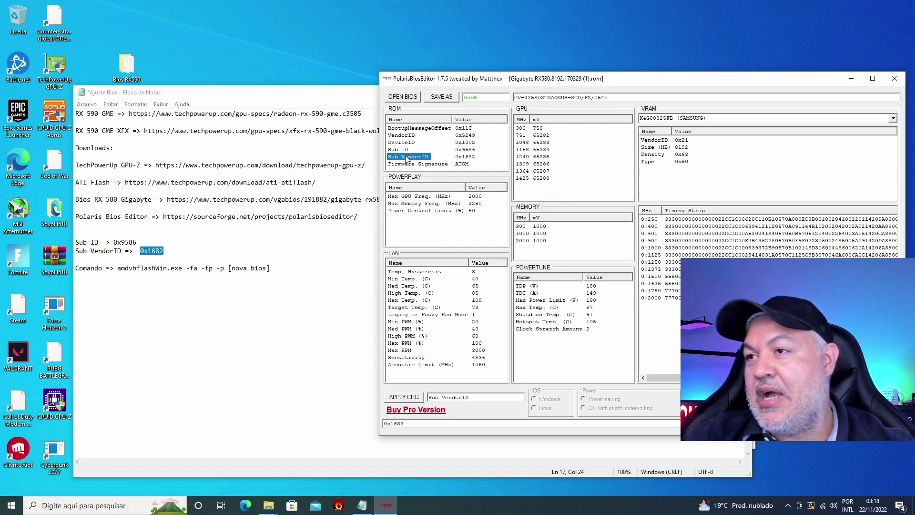
Step: Save the modified BIOS as NovaBiosRX590GME in the Bios RX590 folder and move the editor window aside
click(442, 97)
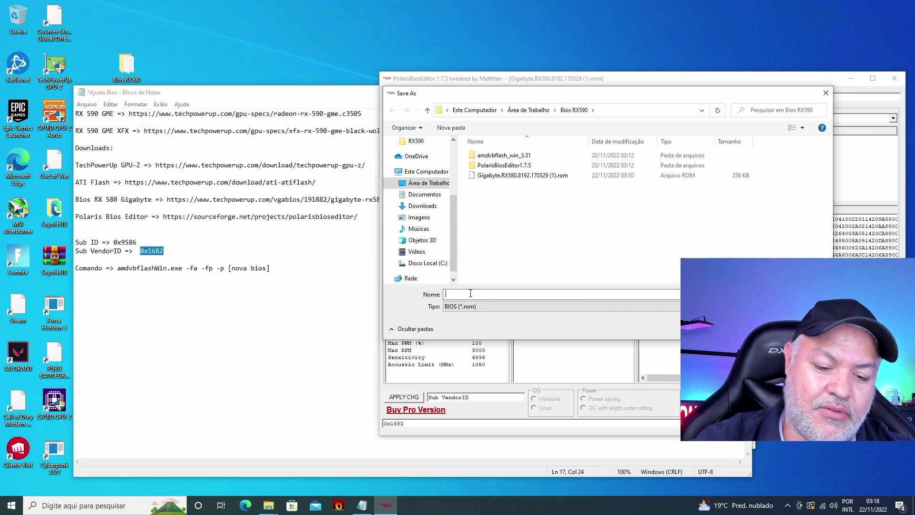
text(N)
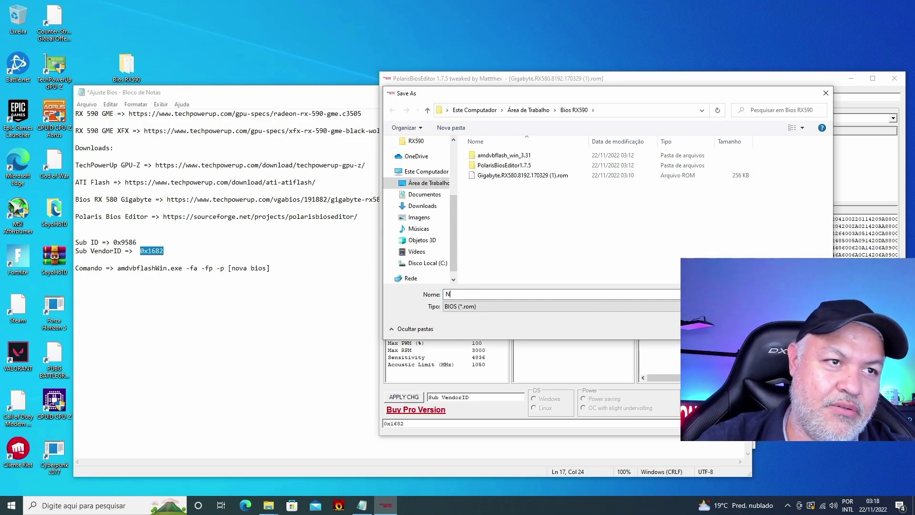
text(ovaBios)
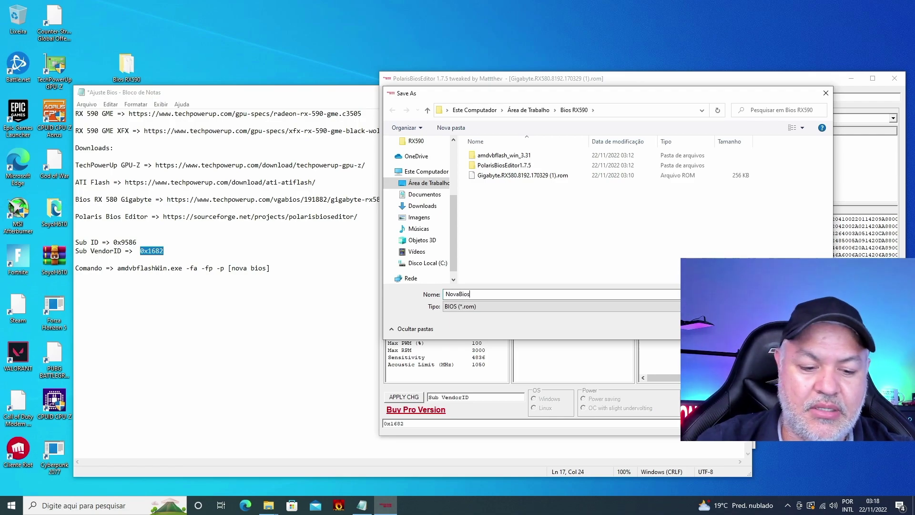
text(RX590GME)
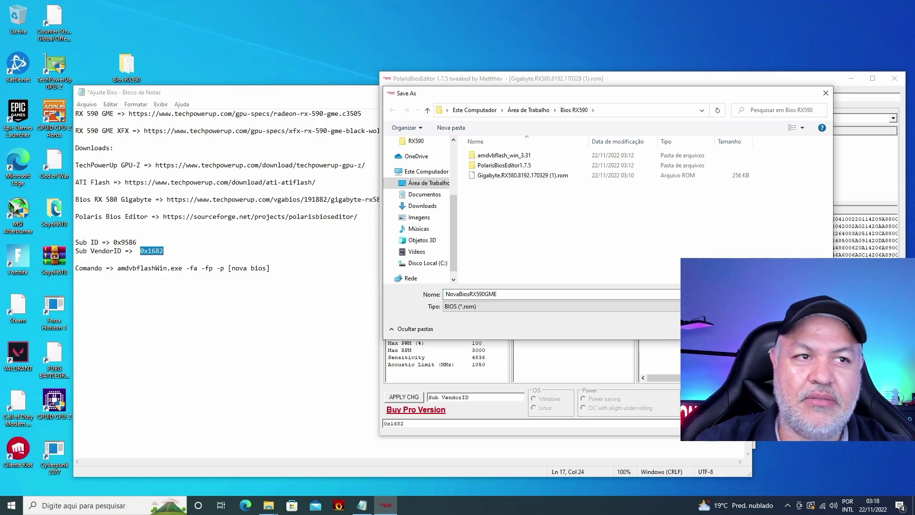
key(Return)
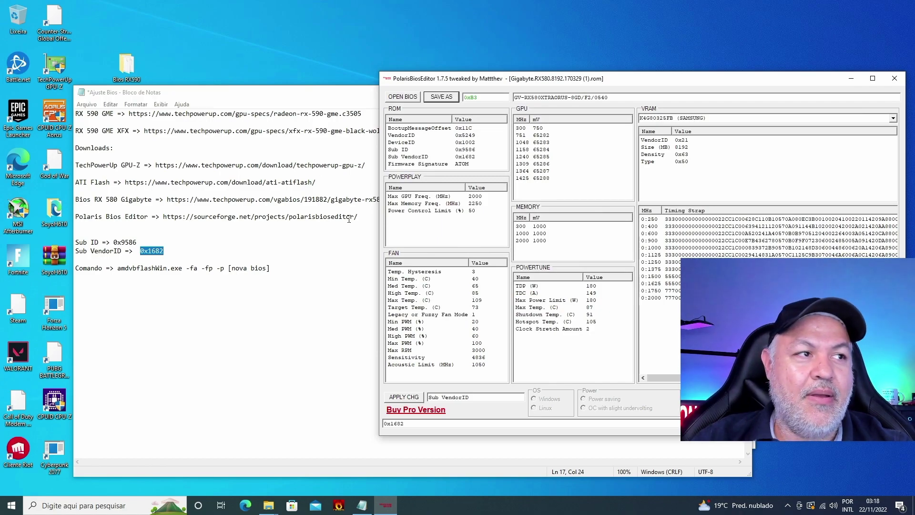
drag(619, 84, 459, 83)
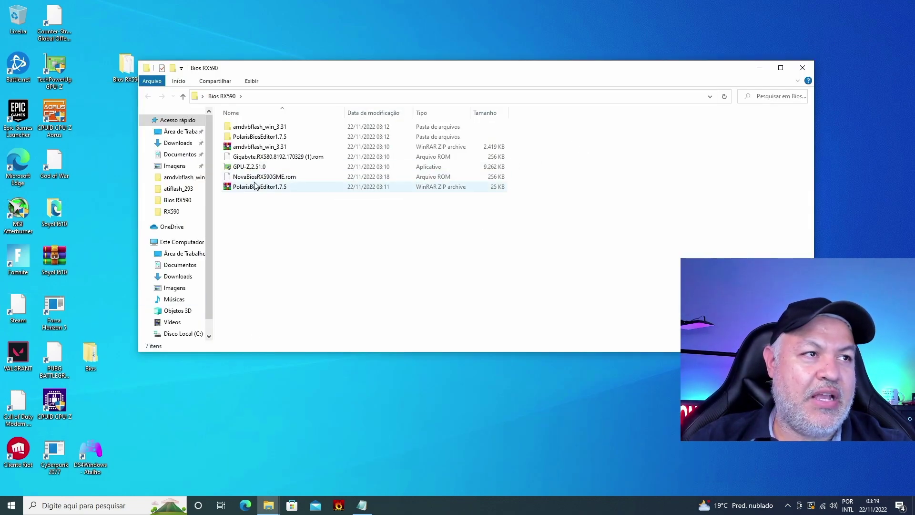
Step: Copy NovaBiosRX590GME.rom from the Bios RX590 folder into its amdvbflash_win_3.31 subfolder
click(270, 178)
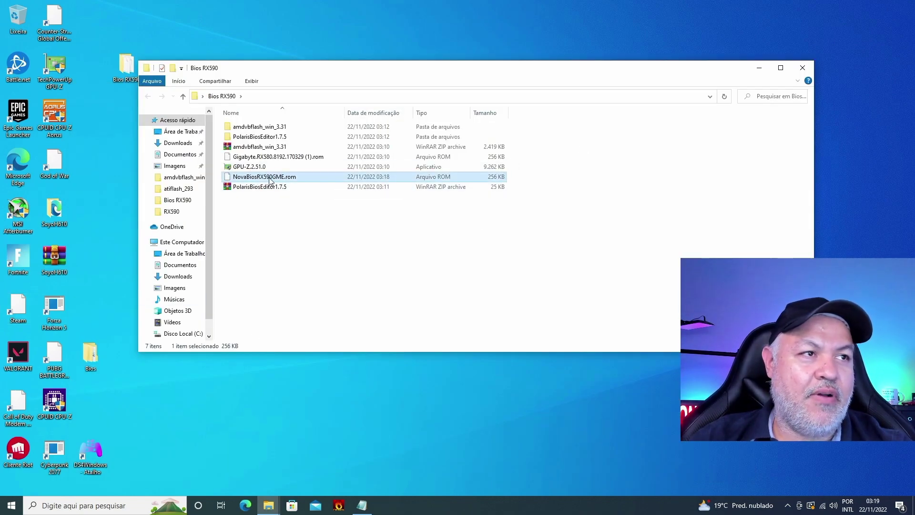
double_click(251, 132)
key(ctrl+v)
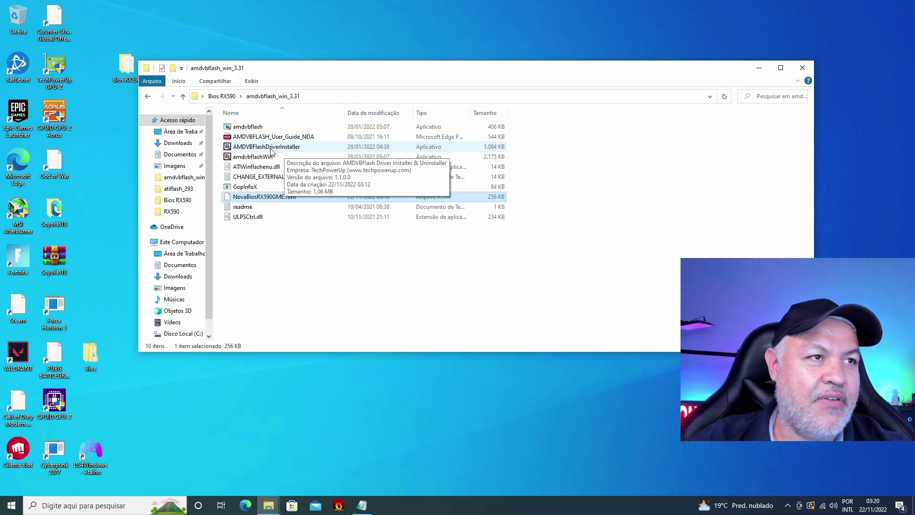
Step: Run AMDVBFlashDriverInstaller with administrator permission, install the AMDVBFlash driver with command i, and close the installer
double_click(270, 147)
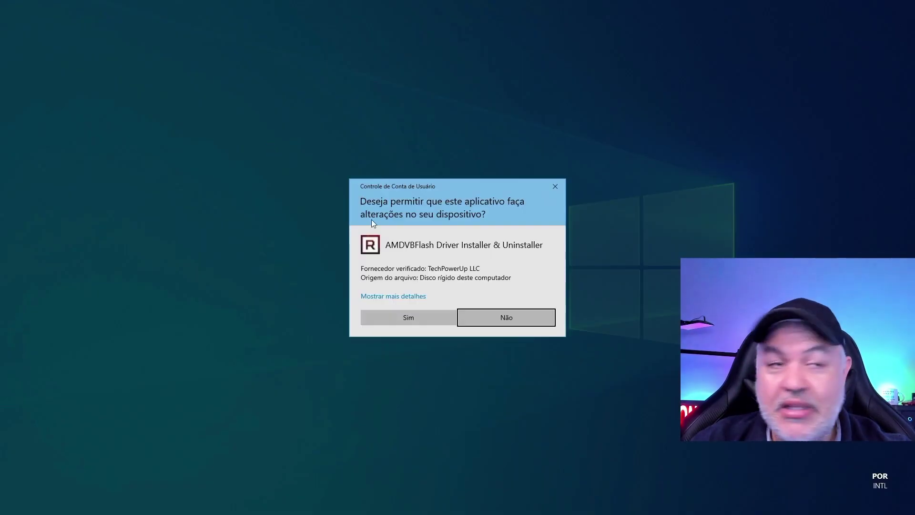
click(410, 316)
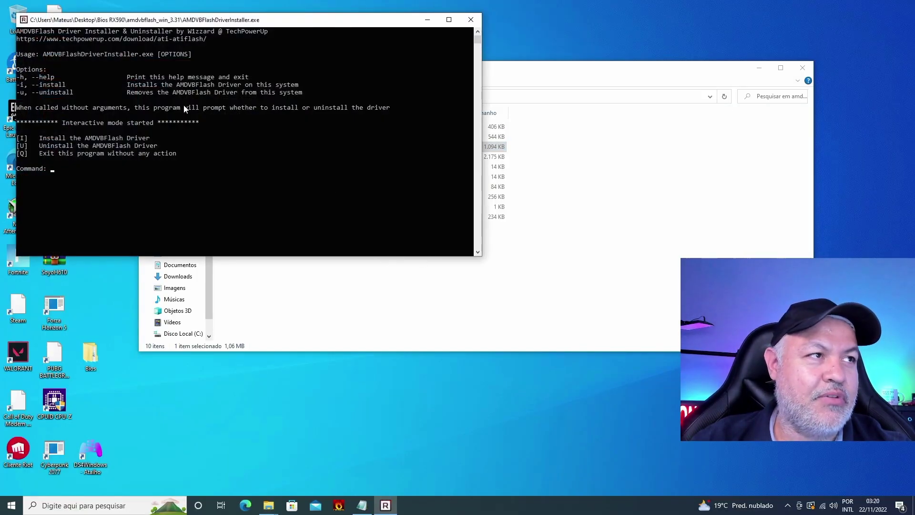
drag(210, 21, 413, 115)
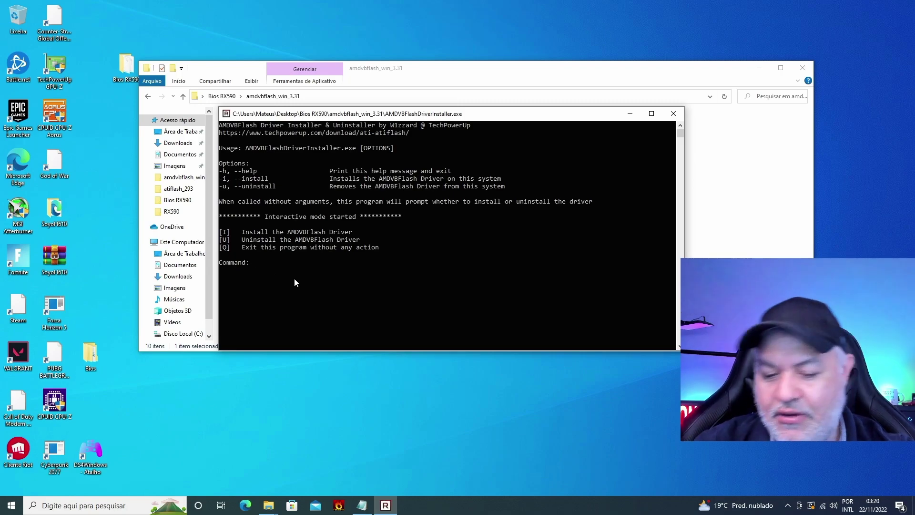
text(i)
key(Return)
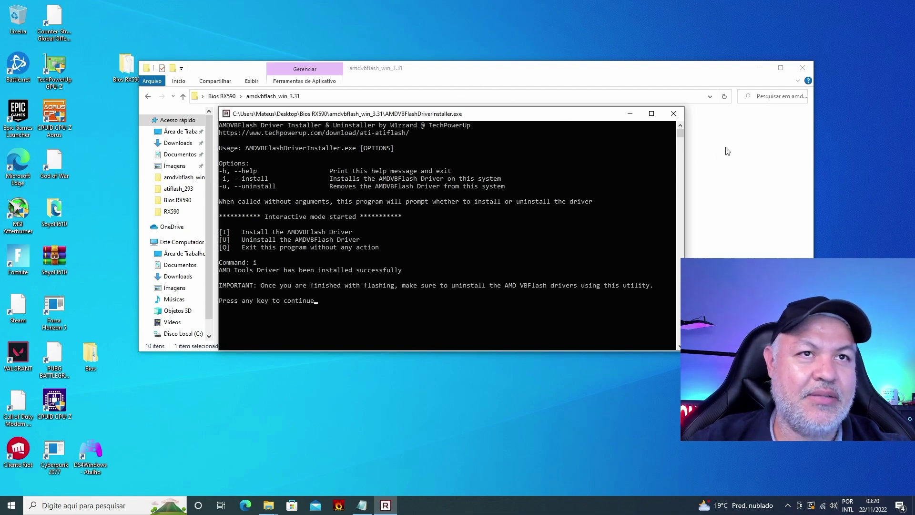
click(678, 117)
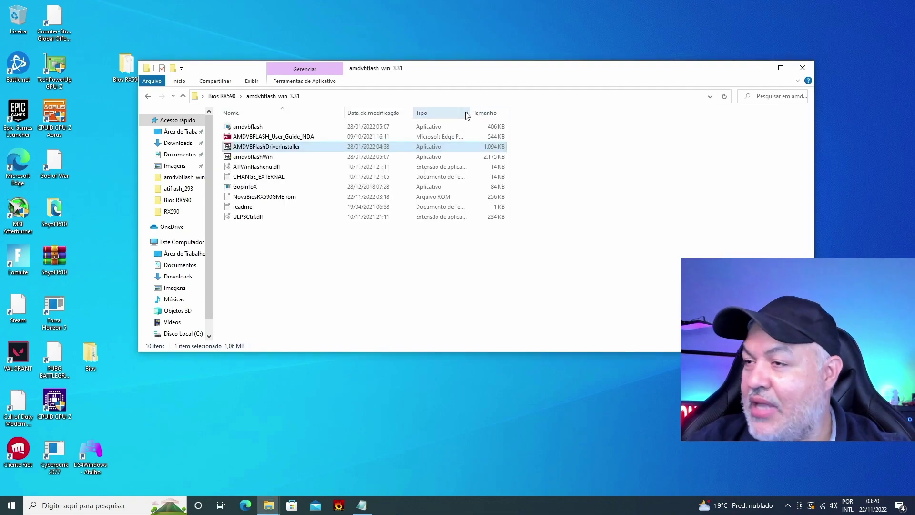
Step: Copy the full path of the amdvbflash_win_3.31 folder
click(343, 96)
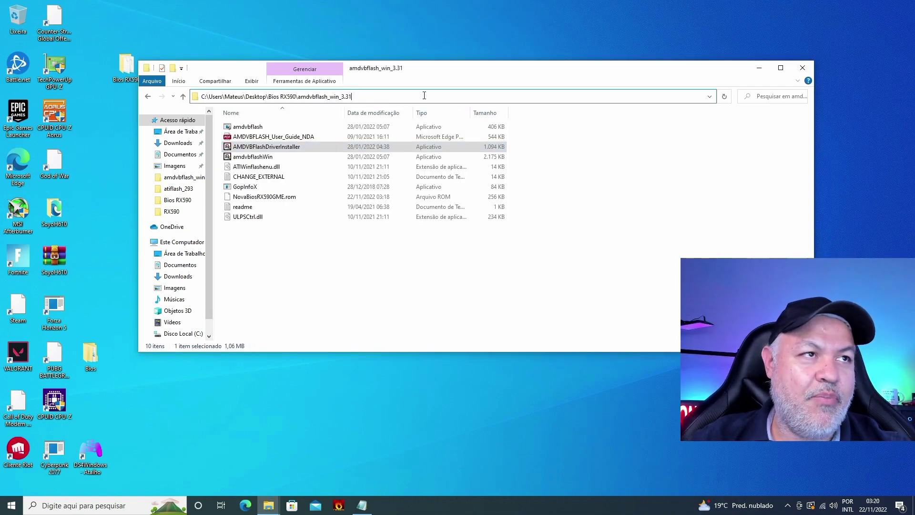
click(399, 96)
key(ctrl+a)
key(ctrl+c)
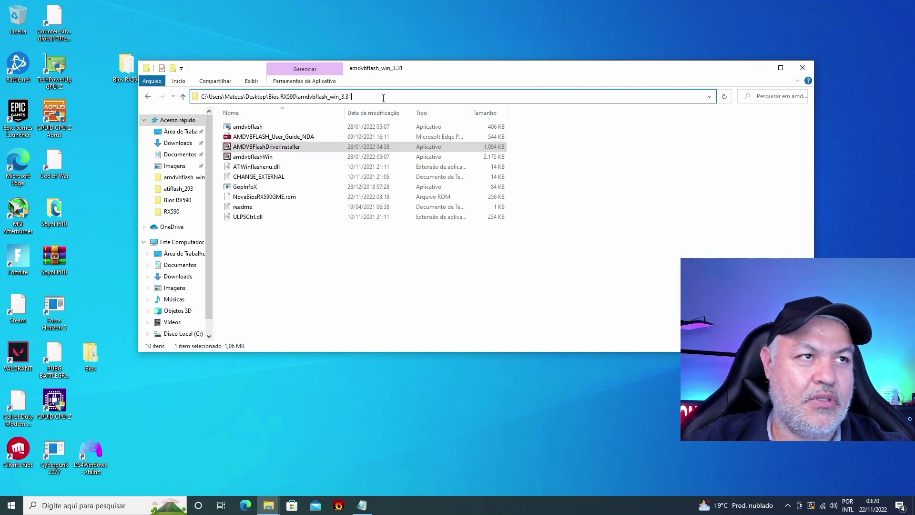
Step: Search Windows for cmd and open the Command Prompt as administrator, allowing it to make changes
click(66, 504)
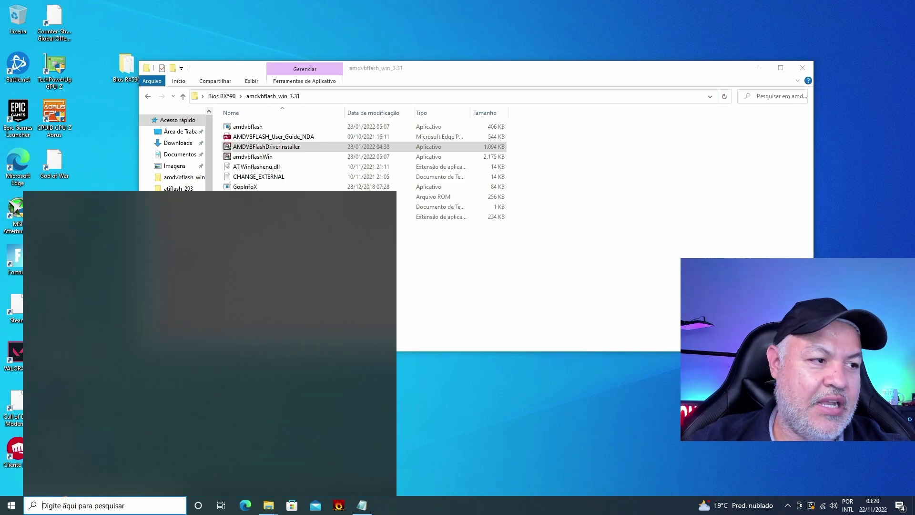
text(cmd)
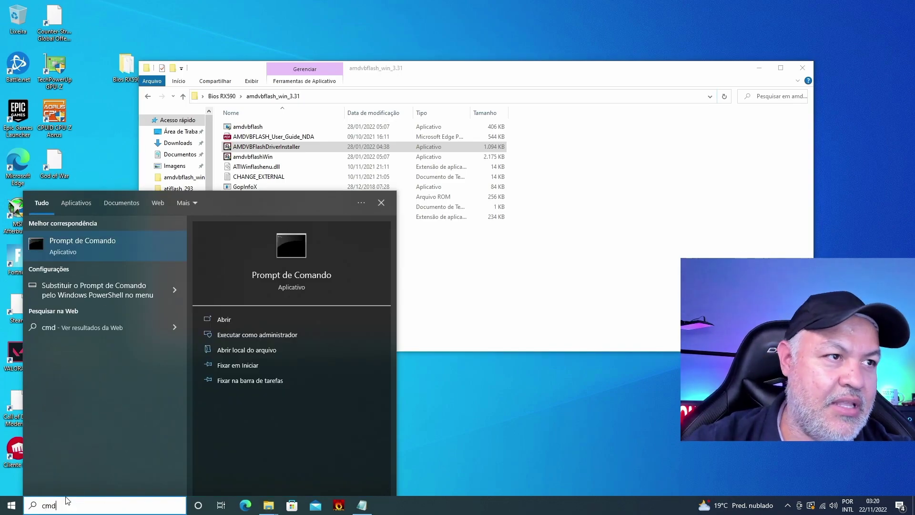
right_click(286, 248)
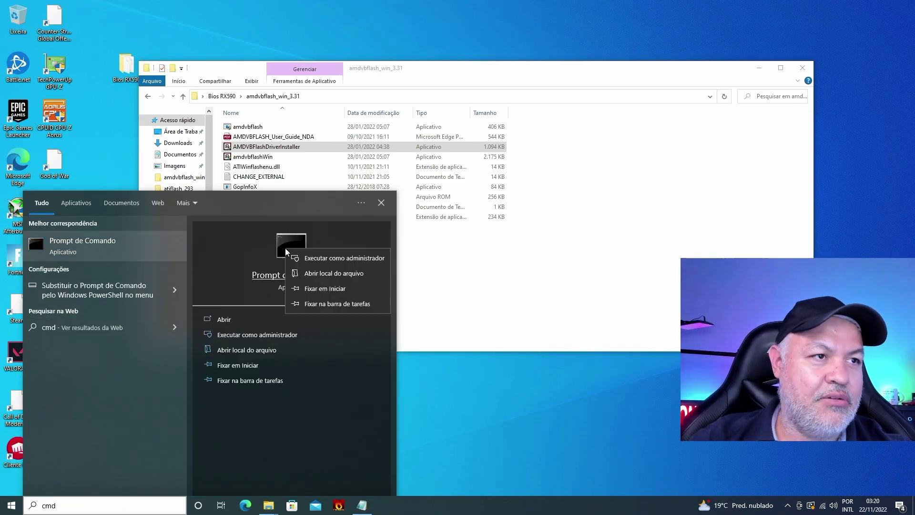
click(310, 260)
click(412, 316)
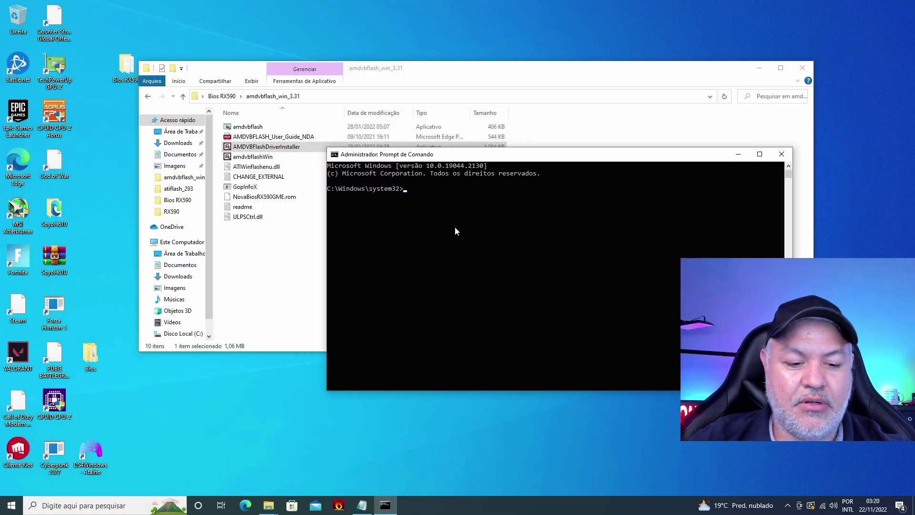
Step: Change the Command Prompt's directory to the copied amdvbflash_win_3.31 path with cd and list its files with dir
text(cd)
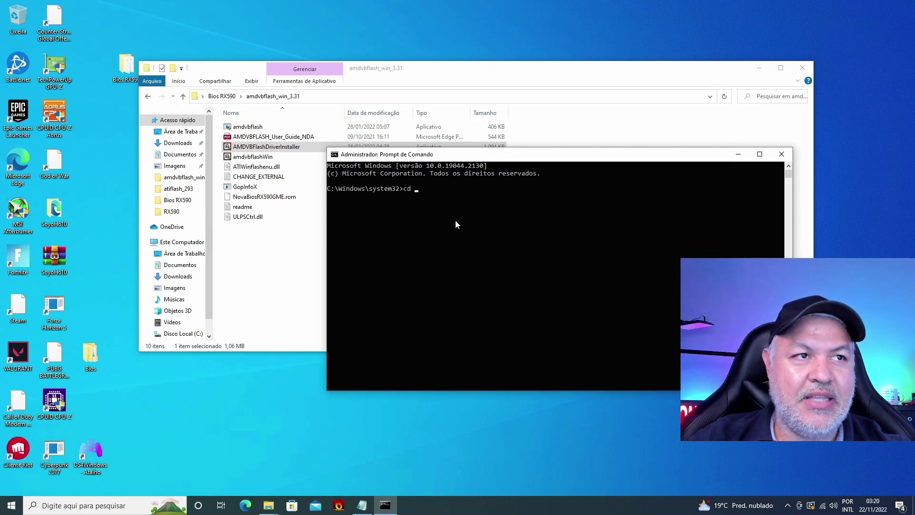
key(ctrl+v)
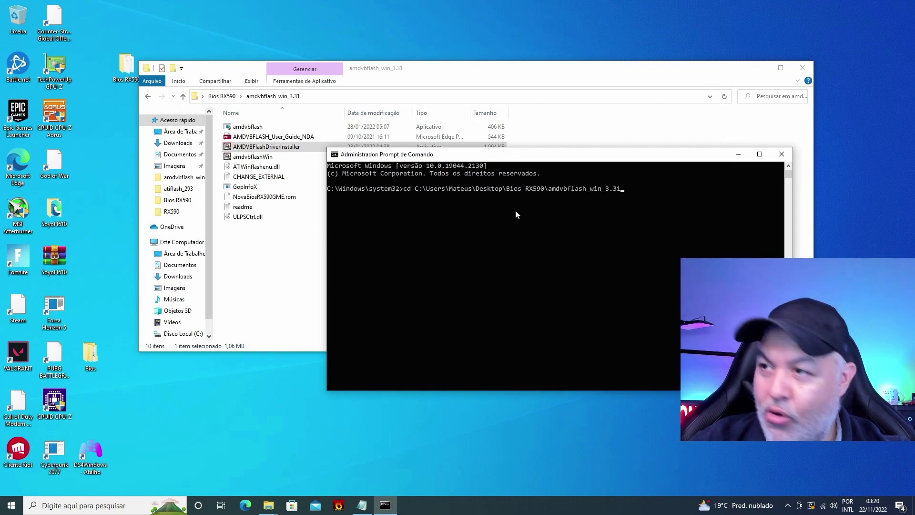
key(Return)
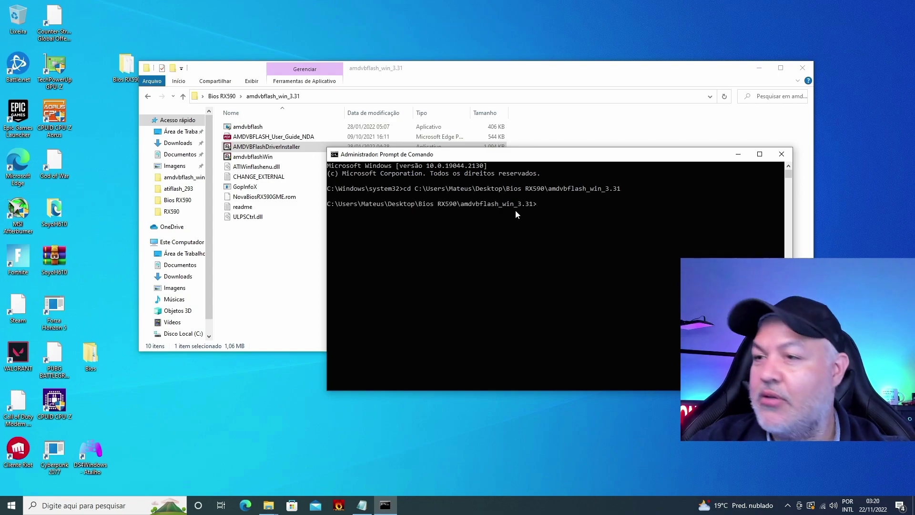
text(dir)
key(Return)
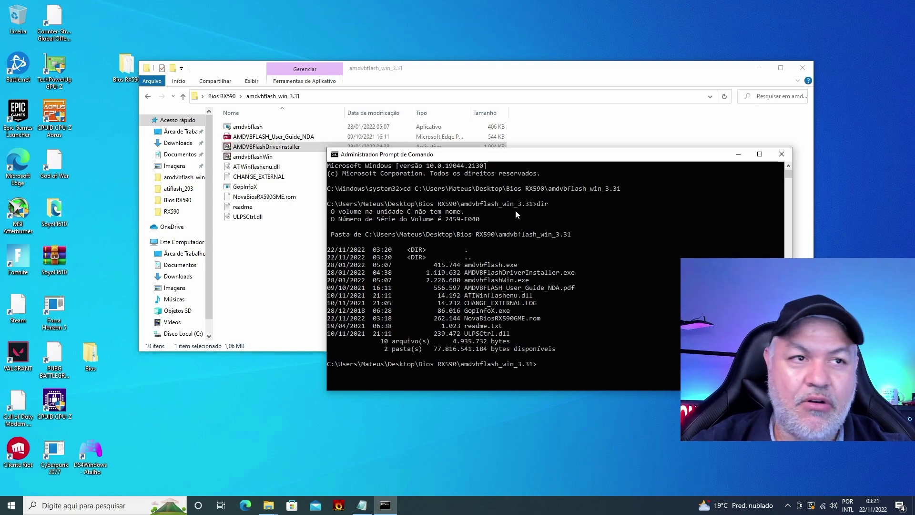
Step: Unlock the graphics card's ROM by running amdvbflashWin.exe -unlockrom 0 and dismiss the result dialog
text(amd)
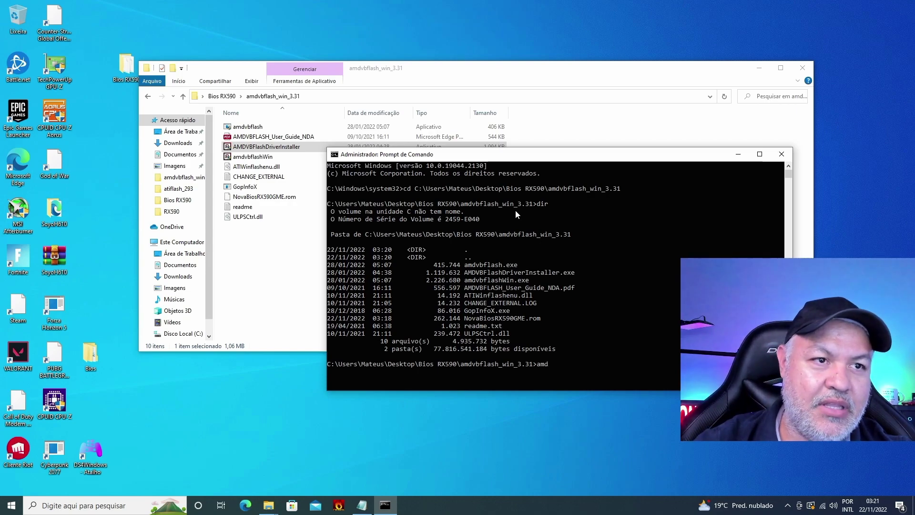
key(Tab)
key(Tab)
key(Tab)
key(Tab)
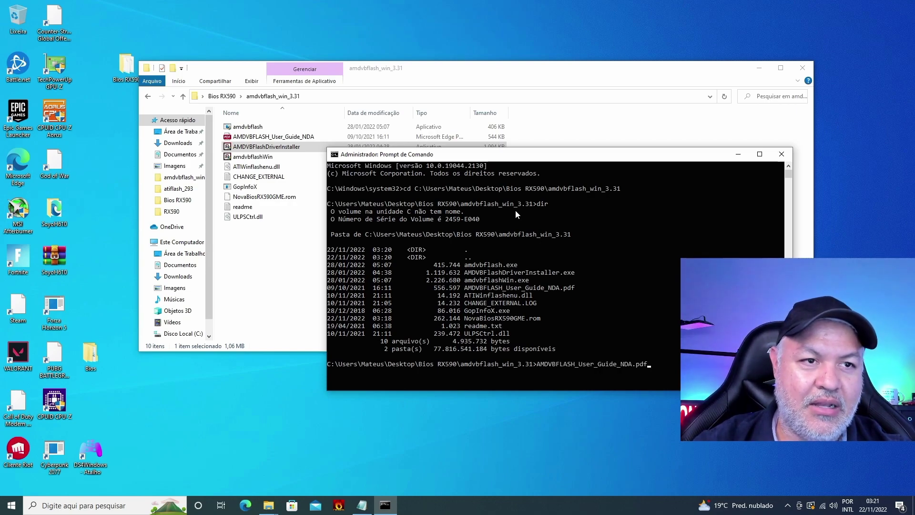
key(shift+Tab)
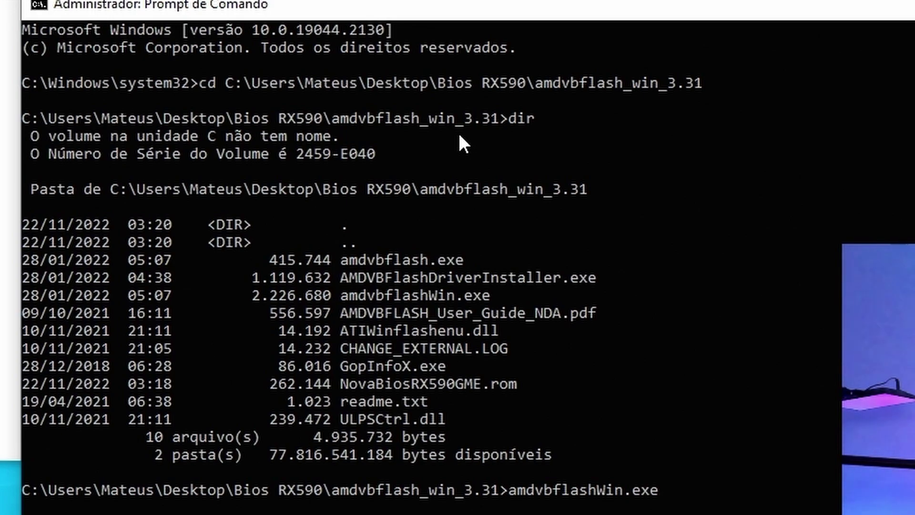
text(-unlockrom)
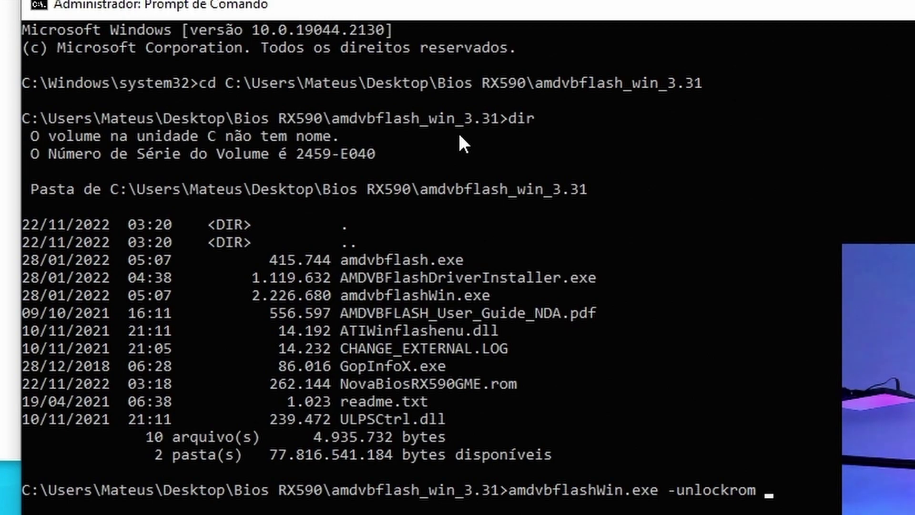
text( 0)
key(Return)
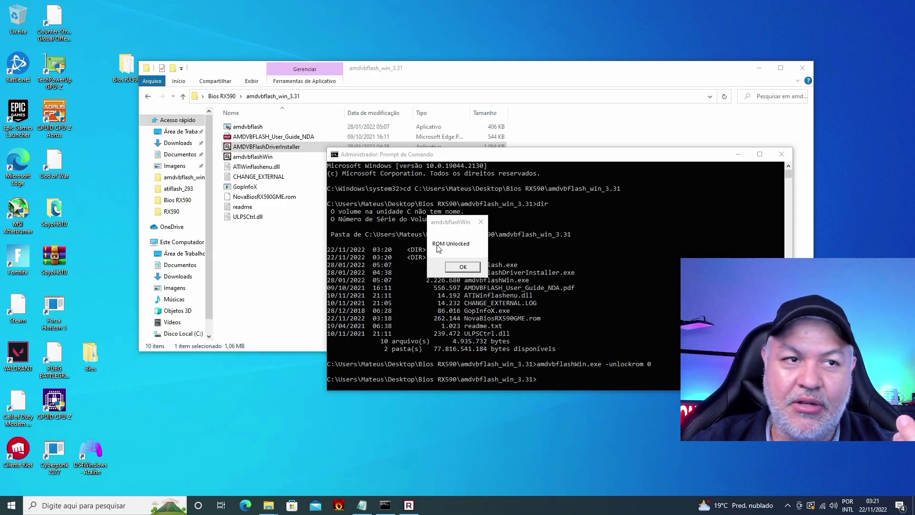
click(468, 269)
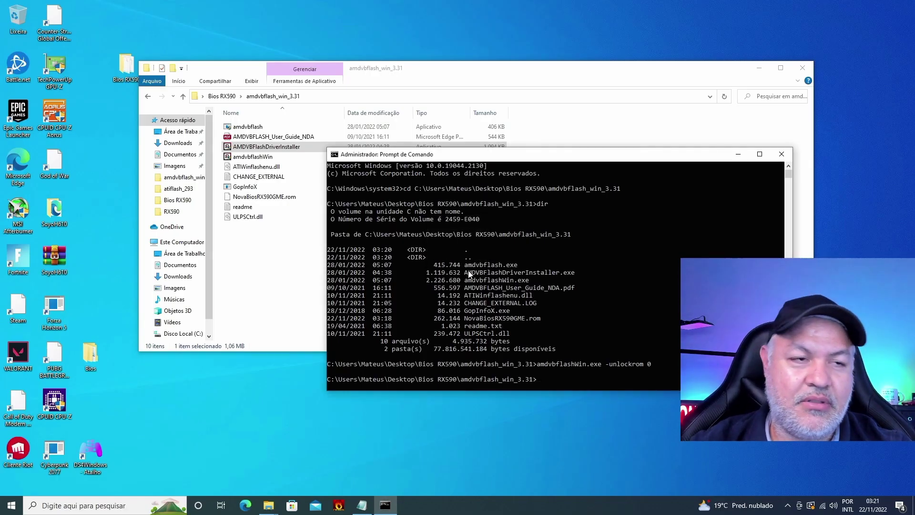
Step: Run amdvbflash.exe -i to display the graphics adapter information
text(amdvbflash.exe)
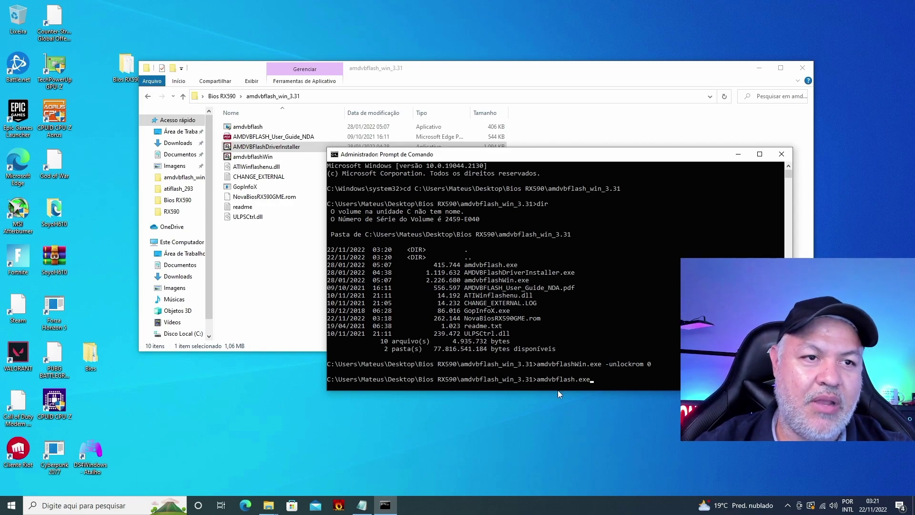
text( -)
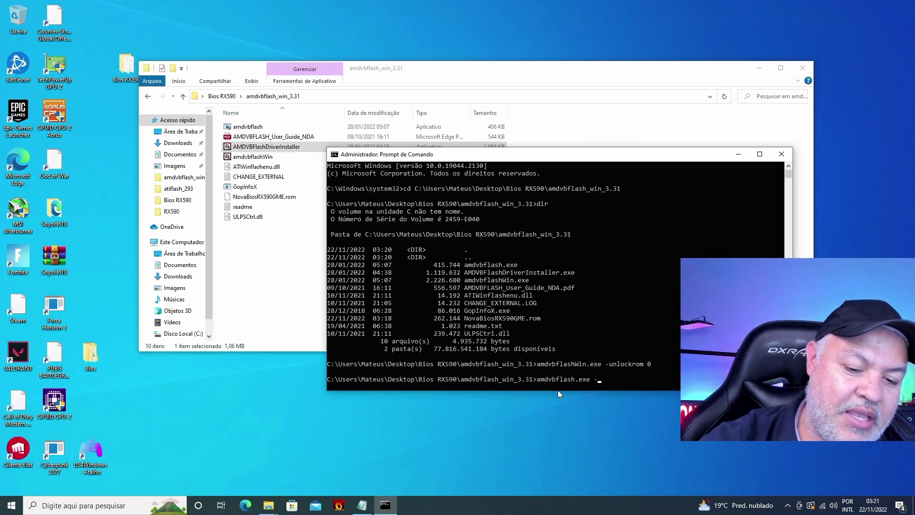
text(i)
key(Return)
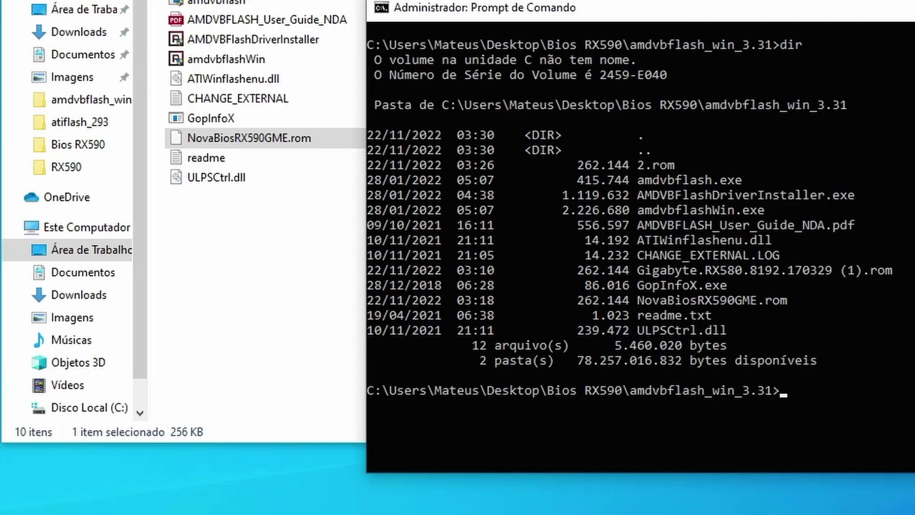
Step: Flash the modified BIOS to adapter 0 by running amdvbflashWin.exe -fa -fp -p 0 NovaBiosRX590GME.rom and dismiss the flashing report
drag(776, 14, 424, 18)
text(amd)
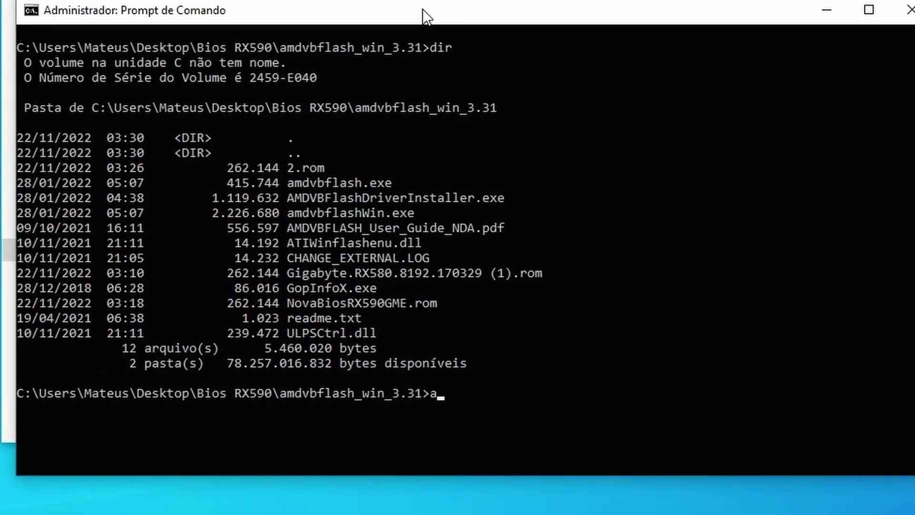
key(Tab)
key(Tab)
key(Tab)
key(Tab)
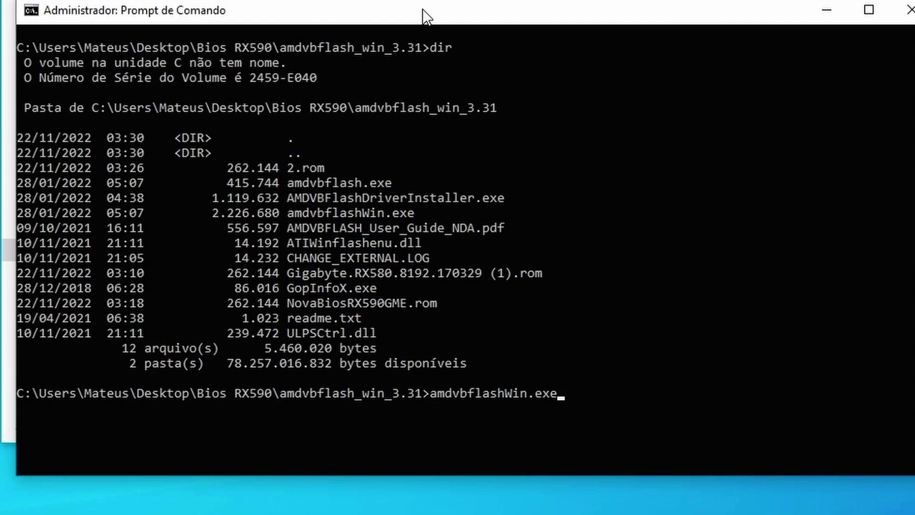
text(-fa -fp - p)
key(BackSpace)
key(Delete)
text(No)
key(Tab)
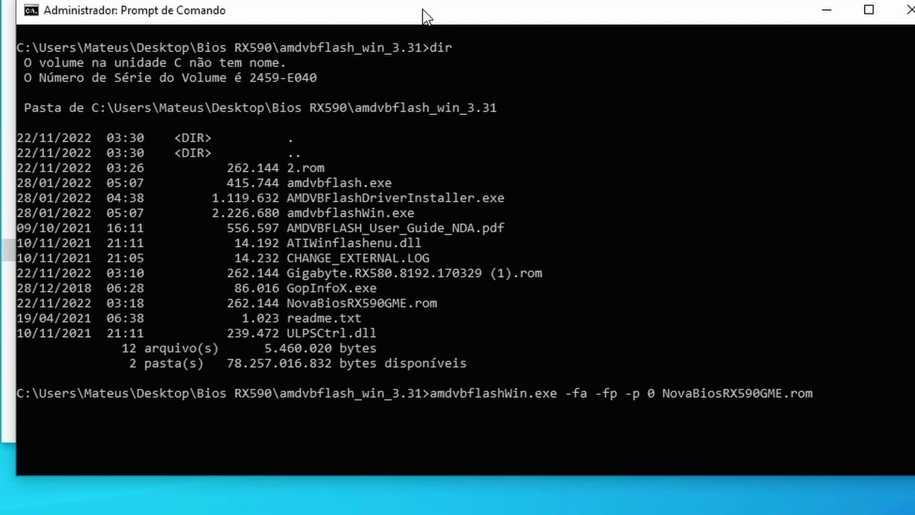
key(Return)
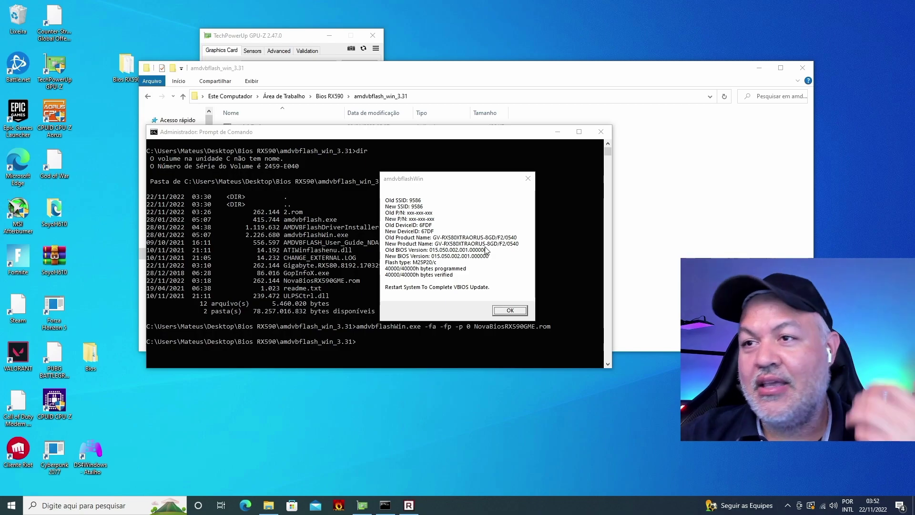
click(515, 310)
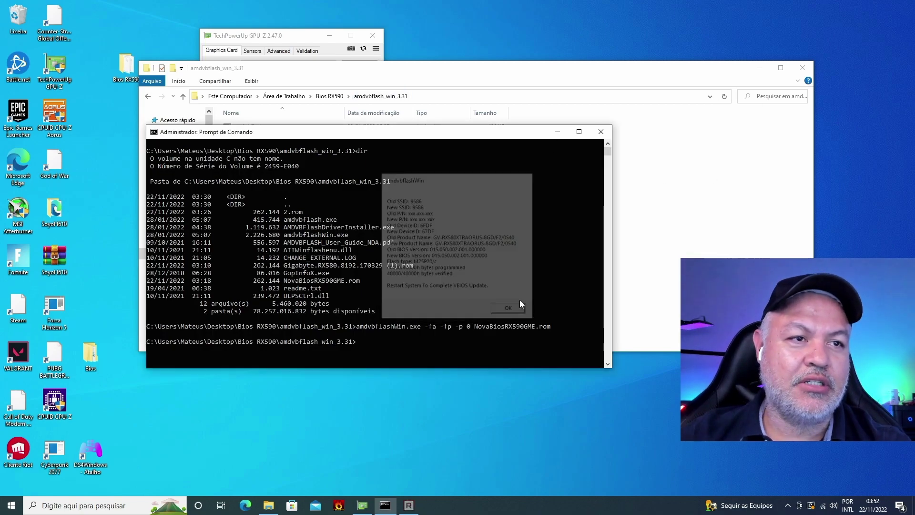
Step: Close the Command Prompt, the flash tool folder and GPU-Z, and restart the computer
click(601, 133)
click(802, 68)
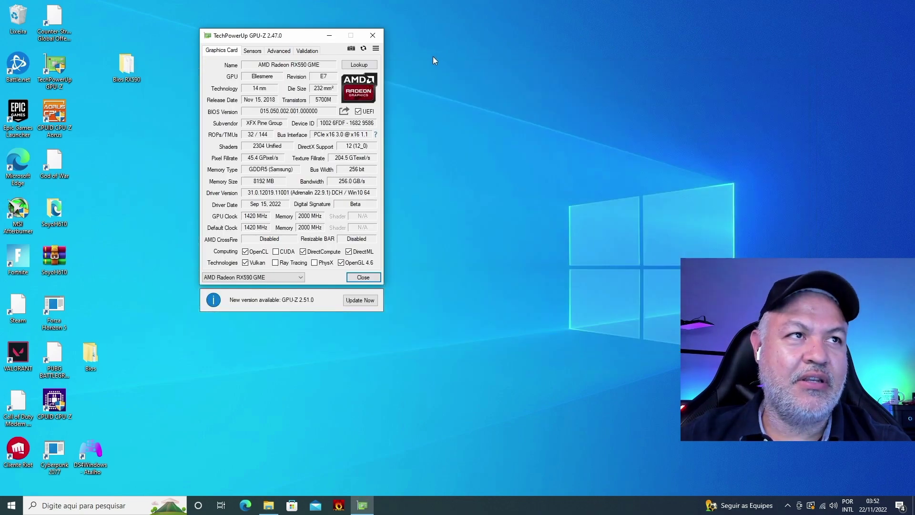
click(374, 38)
click(11, 506)
click(9, 486)
click(26, 463)
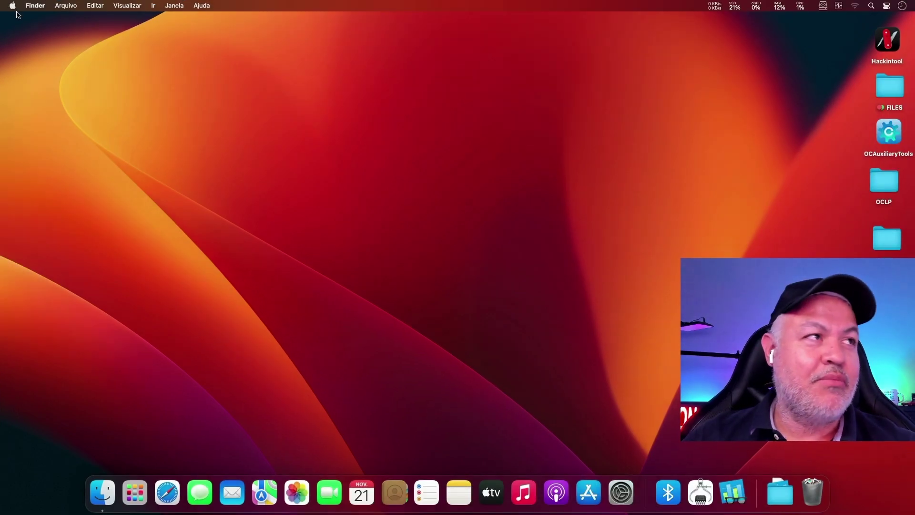
Step: Open About This Mac in macOS and view its detailed information to check the graphics card entry
click(12, 6)
click(20, 20)
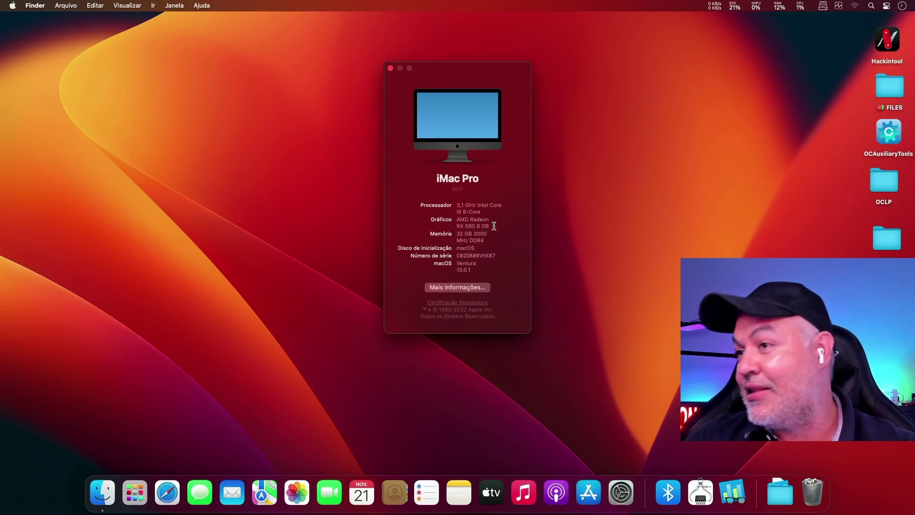
click(455, 285)
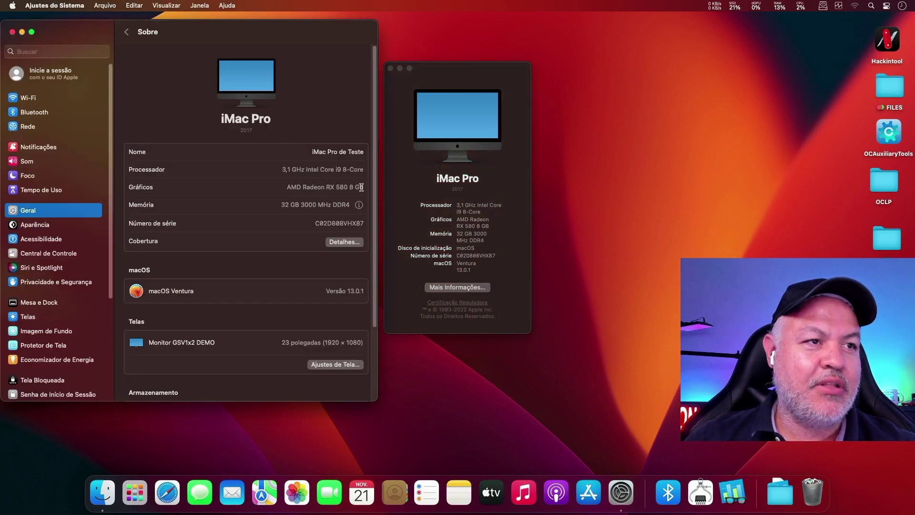
Step: Open the system report from the About page, check the graphics card's Metal support under Gráficos/Monitores, and close the report
scroll(360, 329, down, 3)
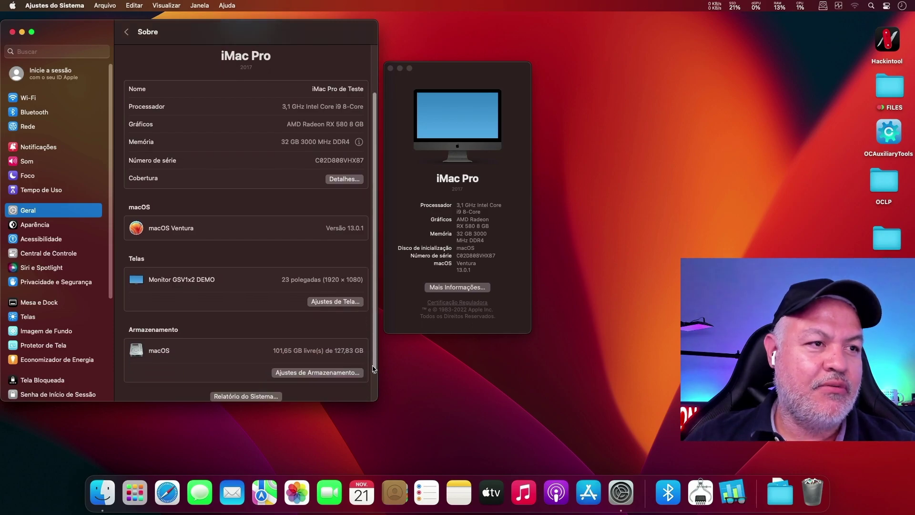
click(264, 390)
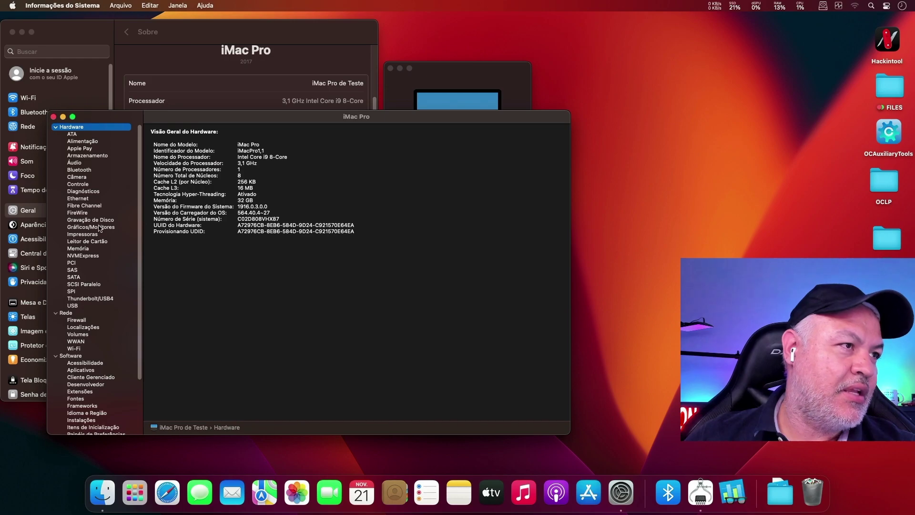
click(78, 228)
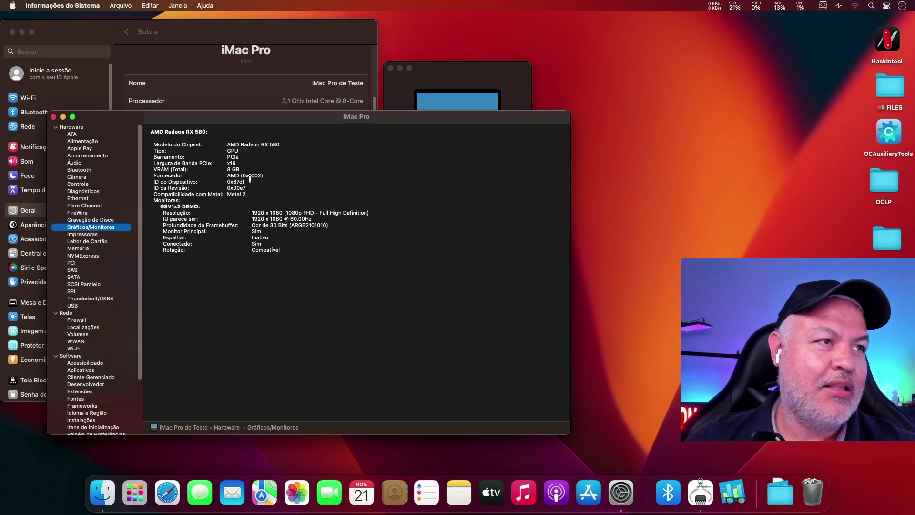
drag(248, 194, 150, 193)
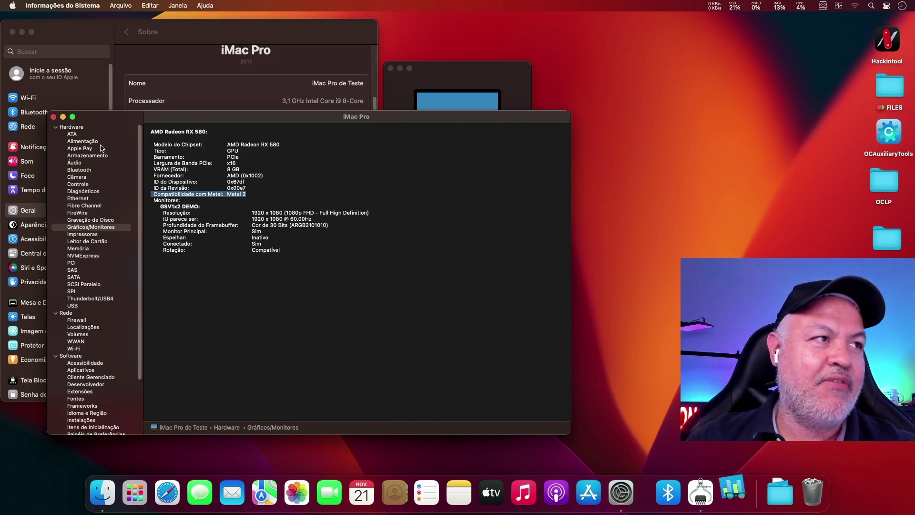
click(54, 117)
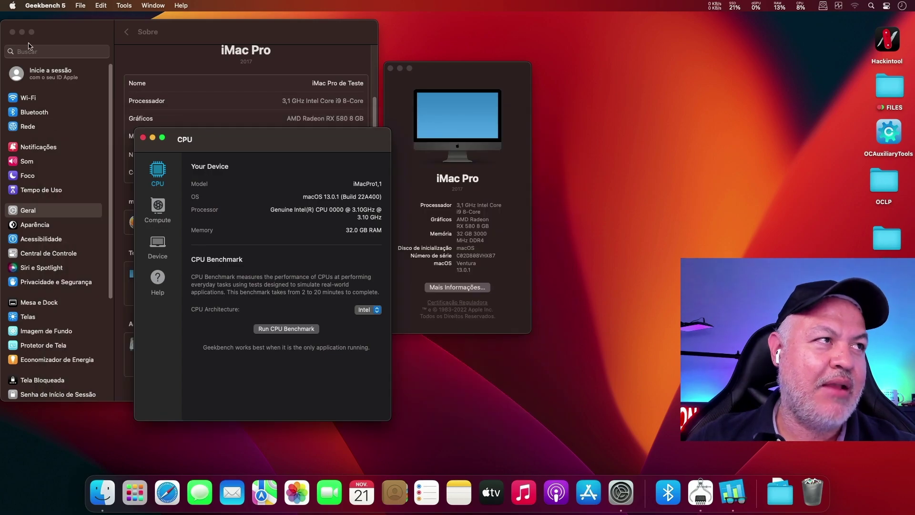
Step: Close the system settings and start the Geekbench 5 Compute benchmark with the Compute API set to Metal
click(12, 32)
click(168, 222)
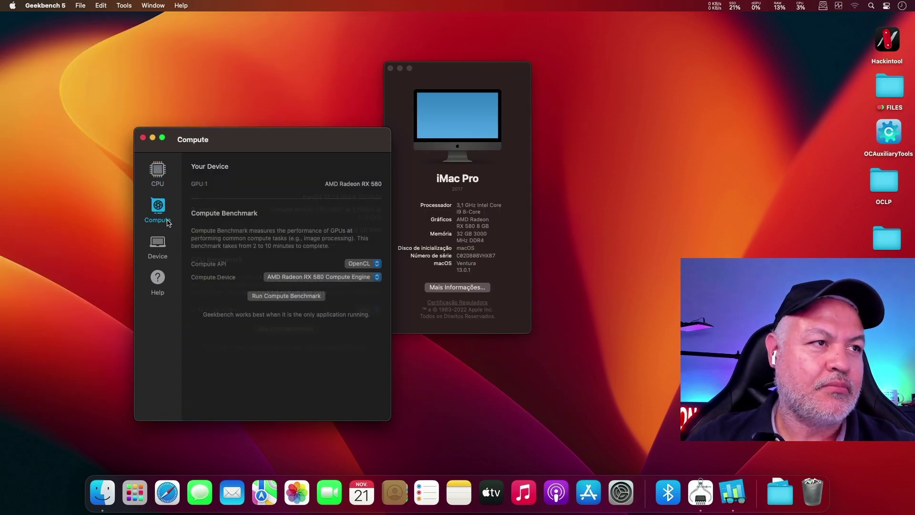
click(358, 263)
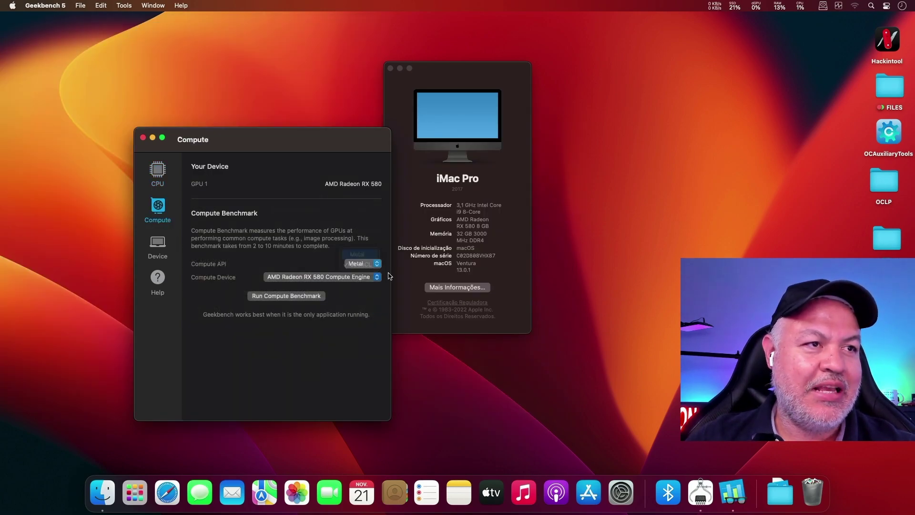
click(286, 296)
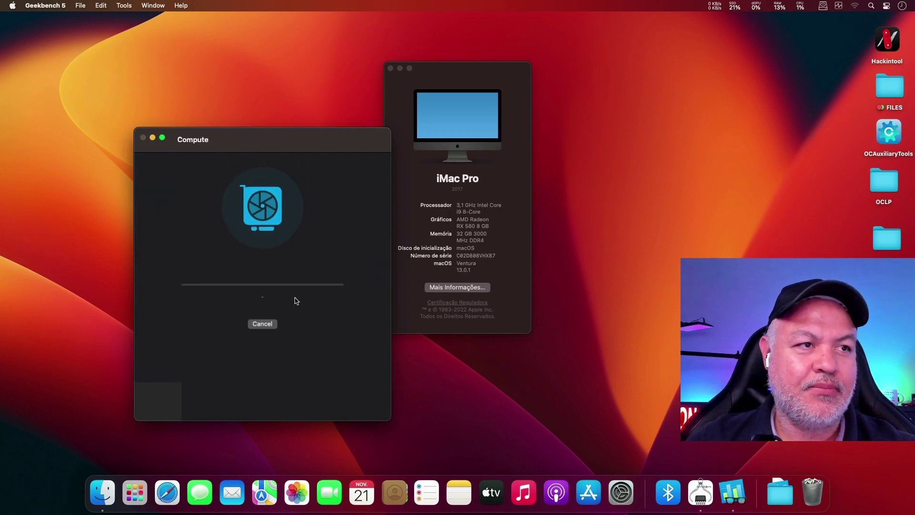